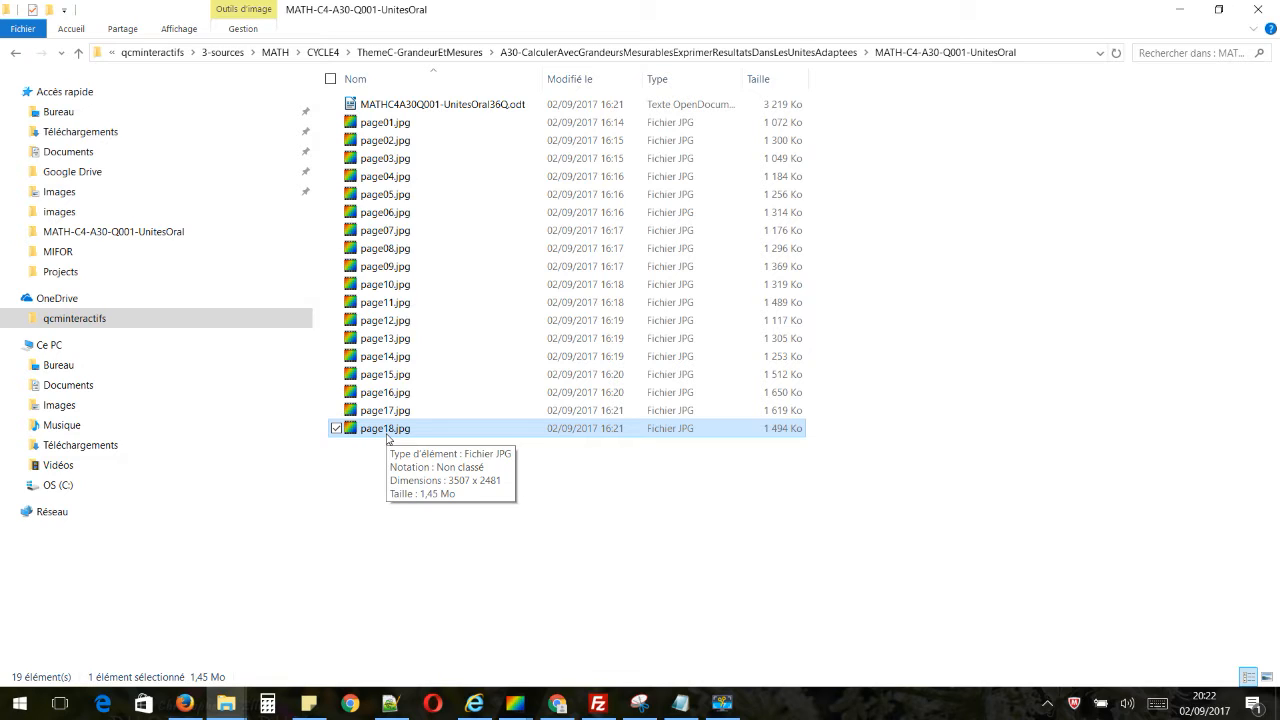
Step: Launch the QCM Interactifs application from the desktop and open its option for cutting each image into 6 vignettes
click(386, 484)
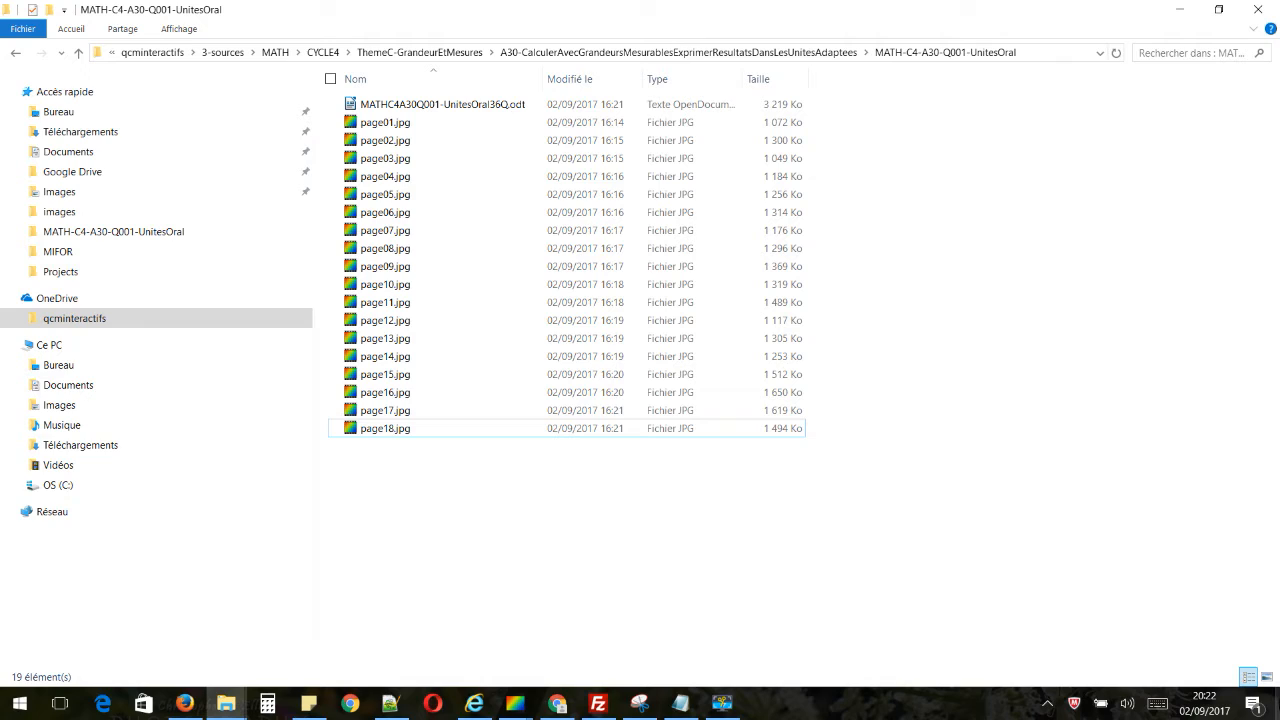
click(1277, 712)
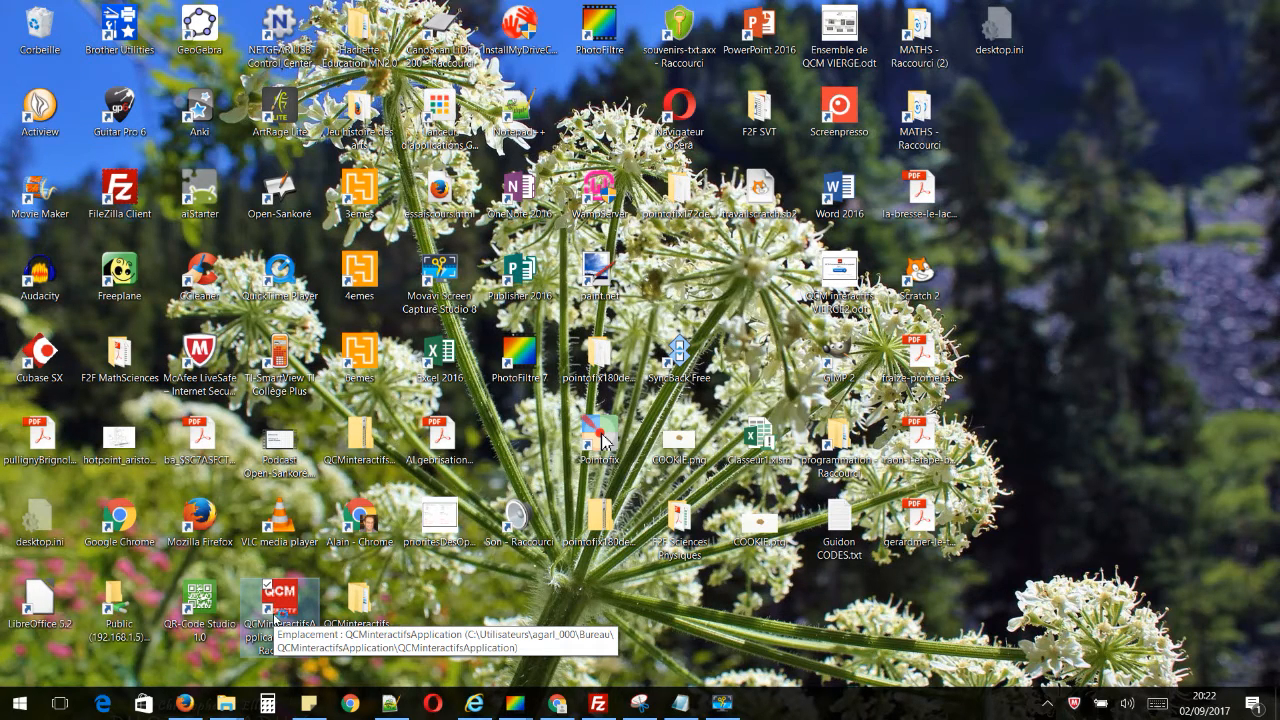
double_click(279, 605)
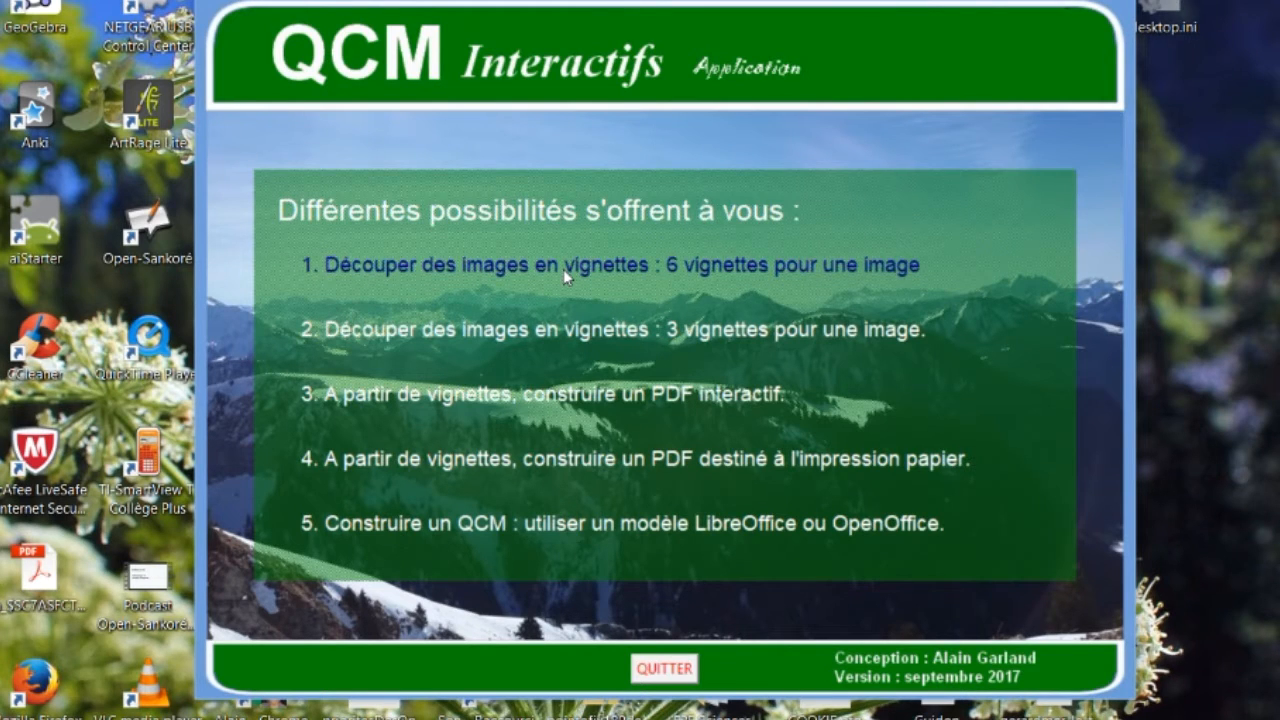
click(564, 270)
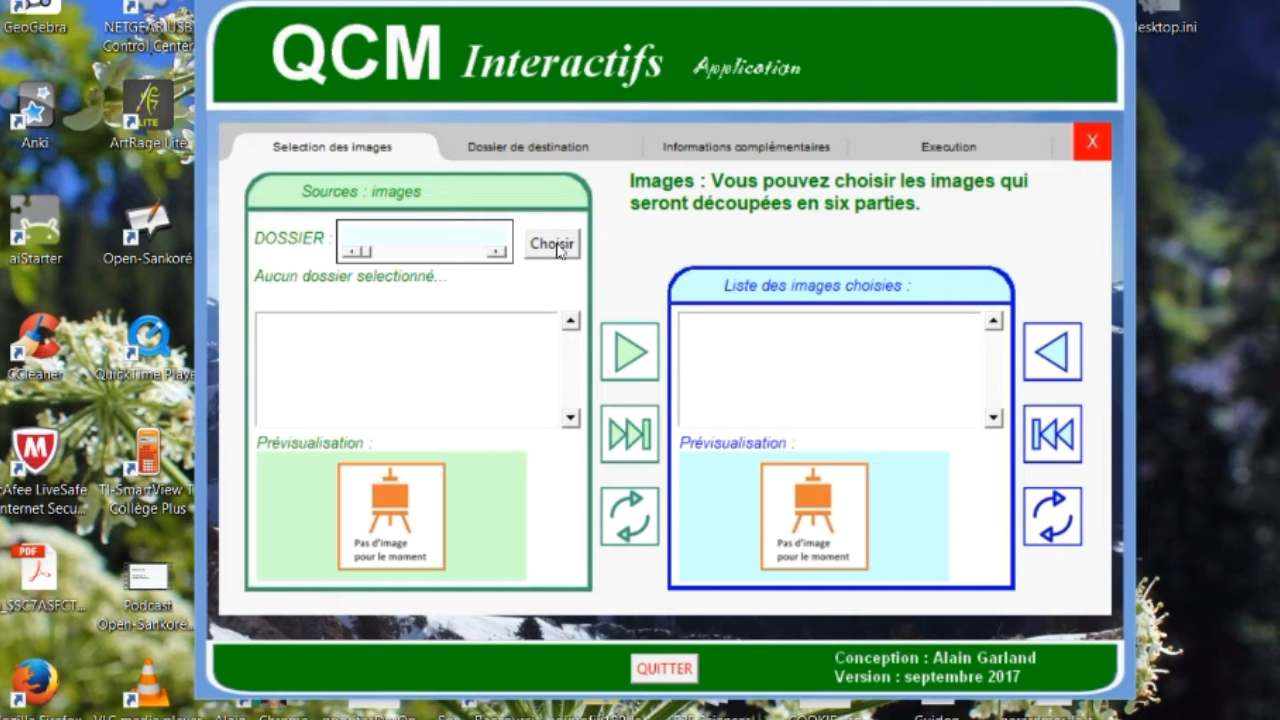
Step: Choose MATH-C4-A30-Q001-UnitesOral as the source image folder, found in OneDrive under qcminteractifs, 3-sources, MATH, CYCLE4, ThemeC-GrandeurEtMesures and the A30 folder
click(557, 246)
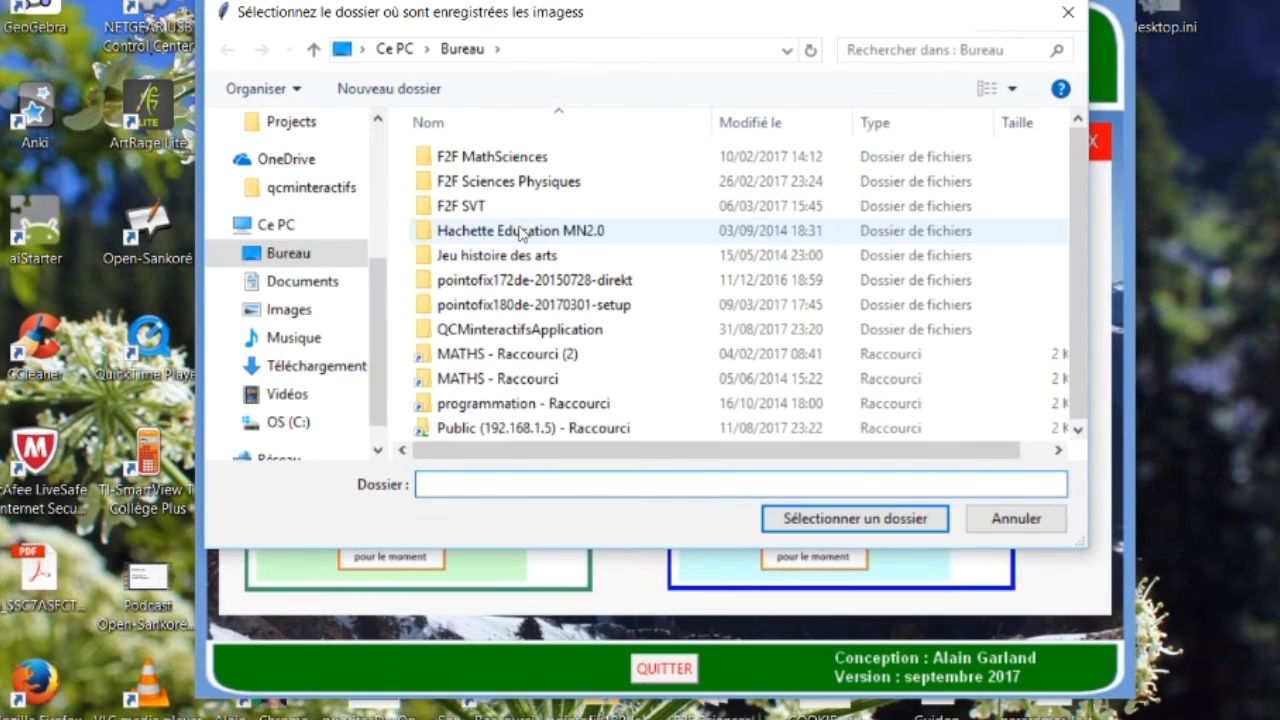
drag(383, 317, 373, 285)
click(311, 243)
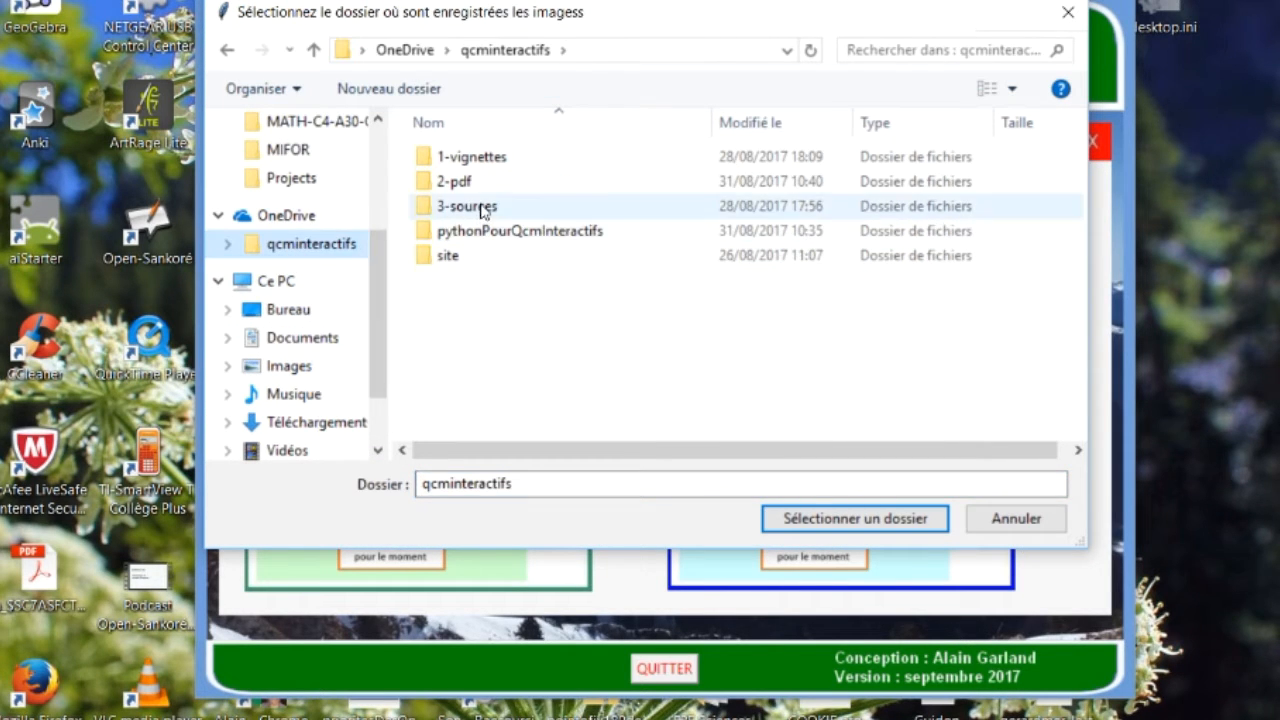
double_click(481, 207)
double_click(452, 160)
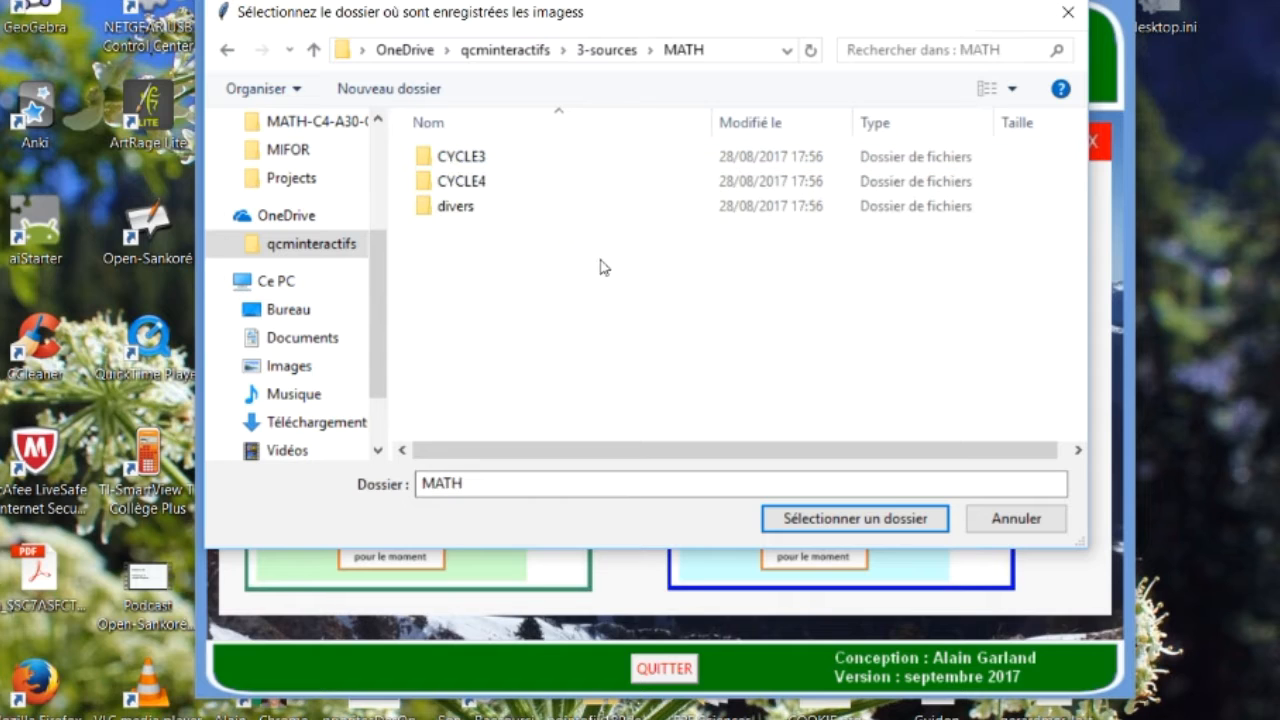
double_click(485, 188)
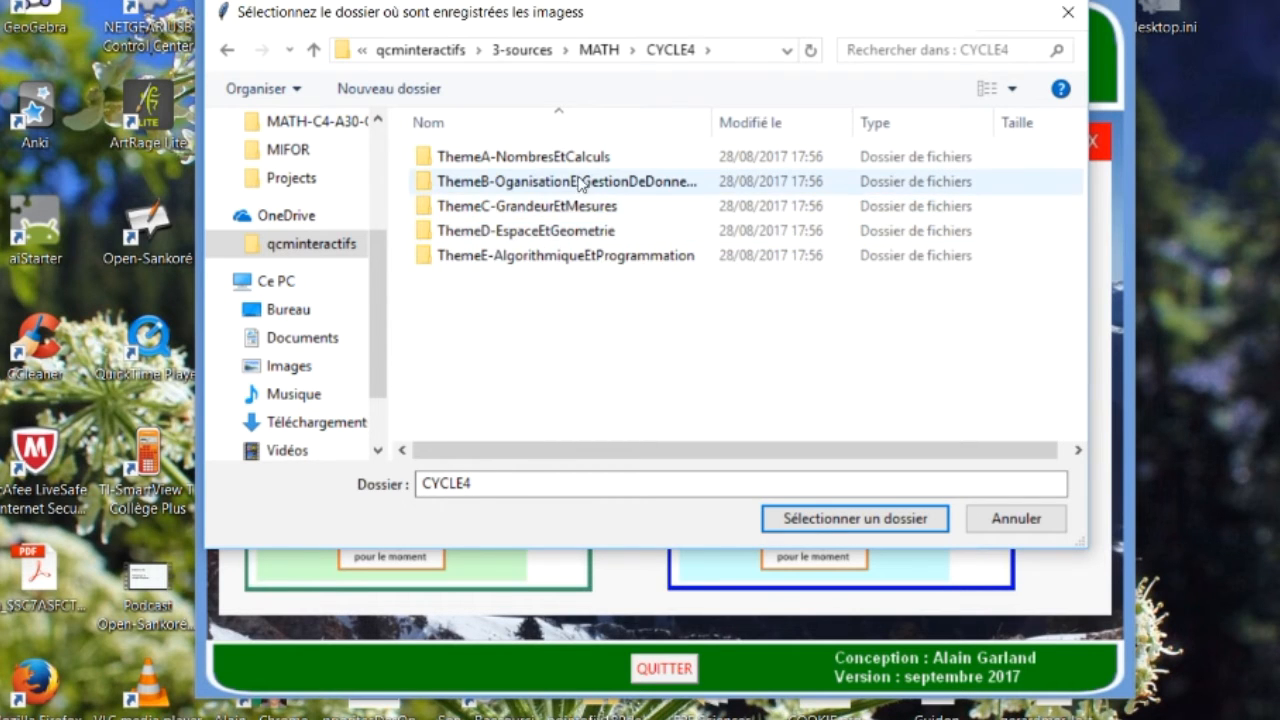
double_click(572, 210)
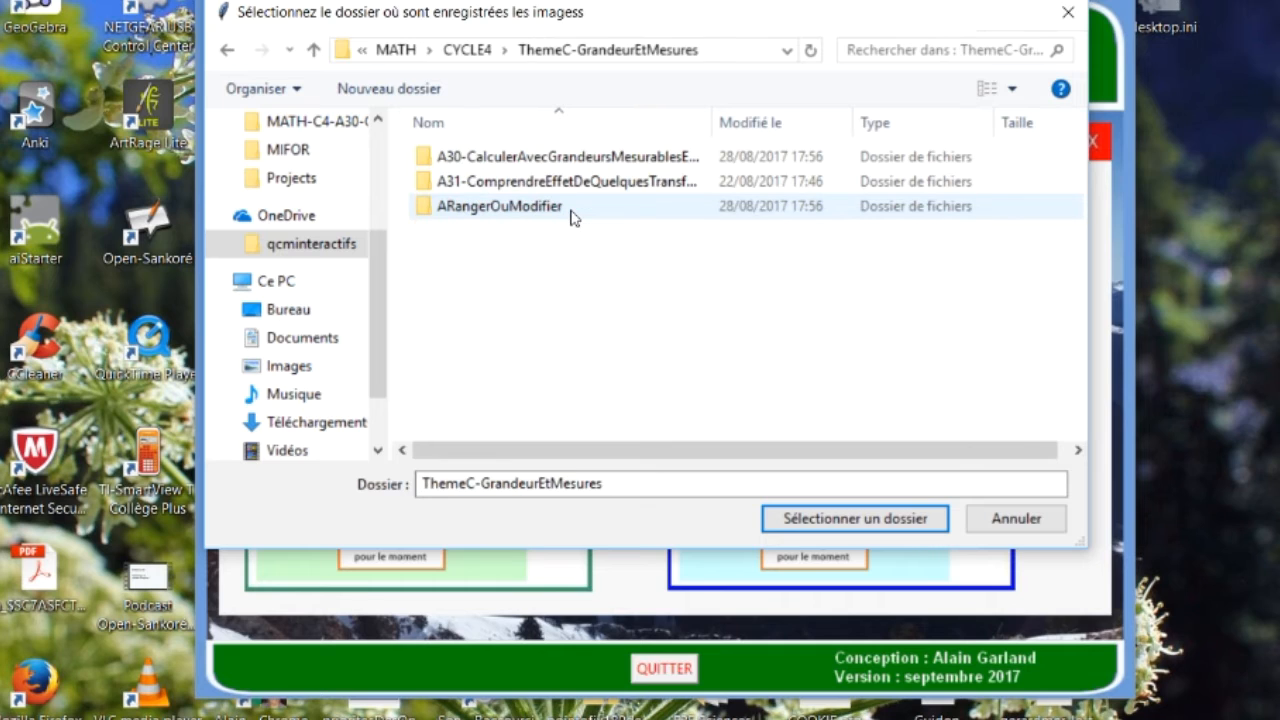
double_click(611, 158)
double_click(612, 159)
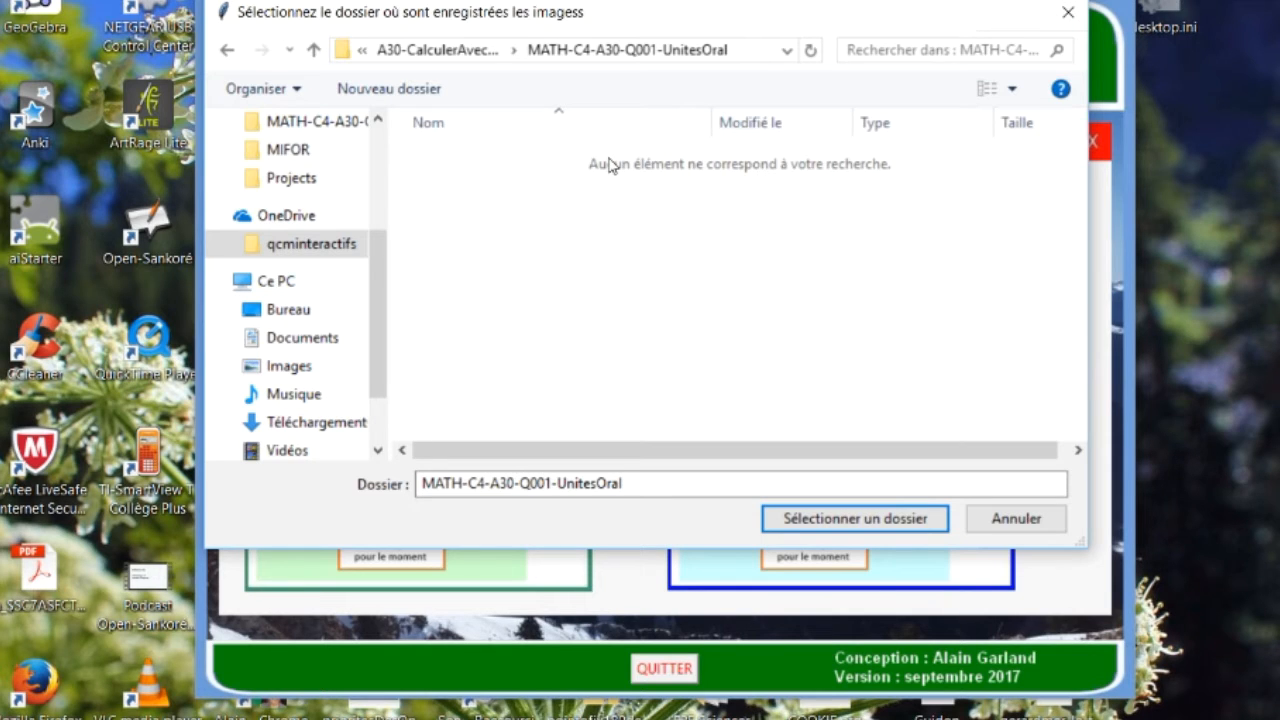
click(855, 518)
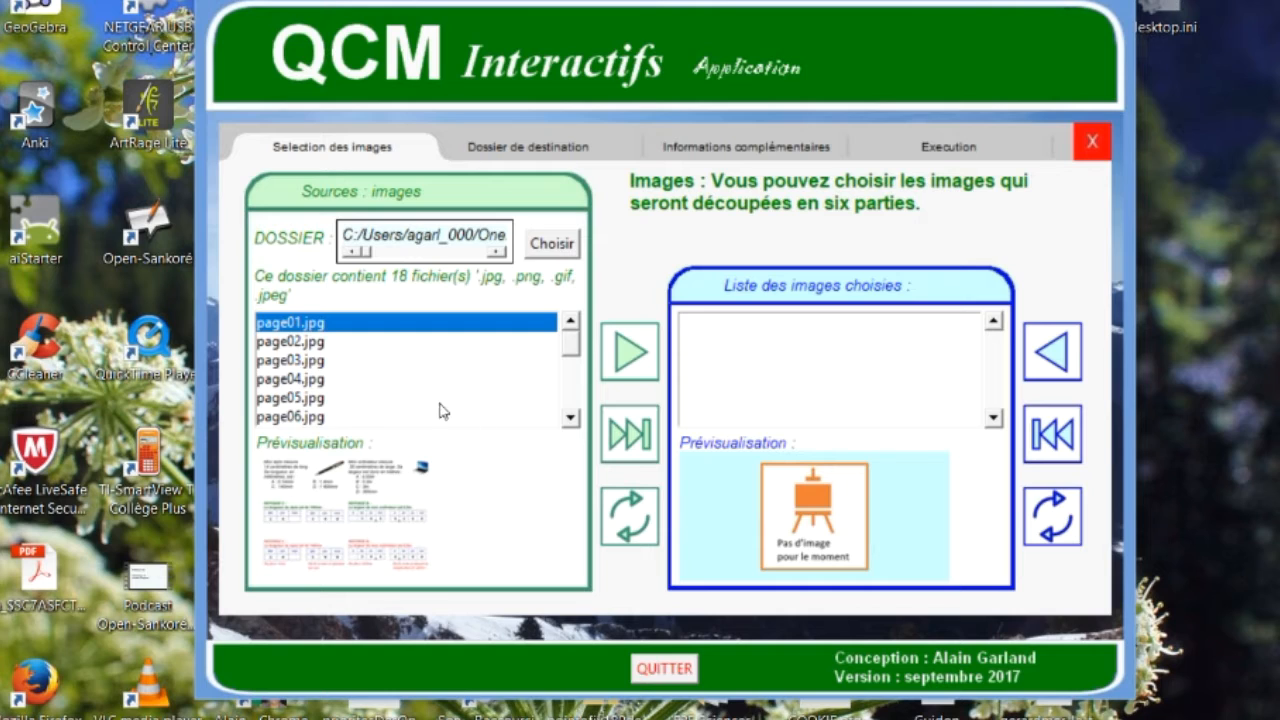
Step: Preview source images page02.jpg to page05.jpg and add all the folder's images to the list of chosen images
click(285, 343)
click(288, 362)
click(290, 378)
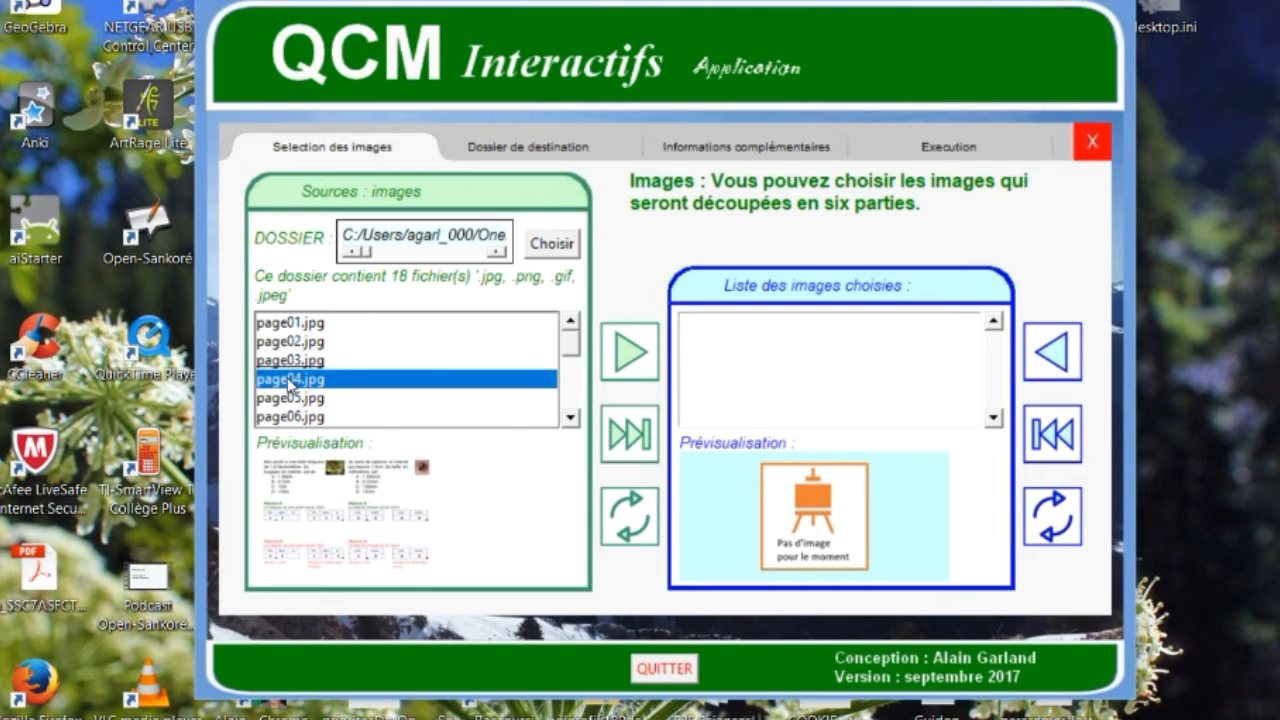
click(292, 398)
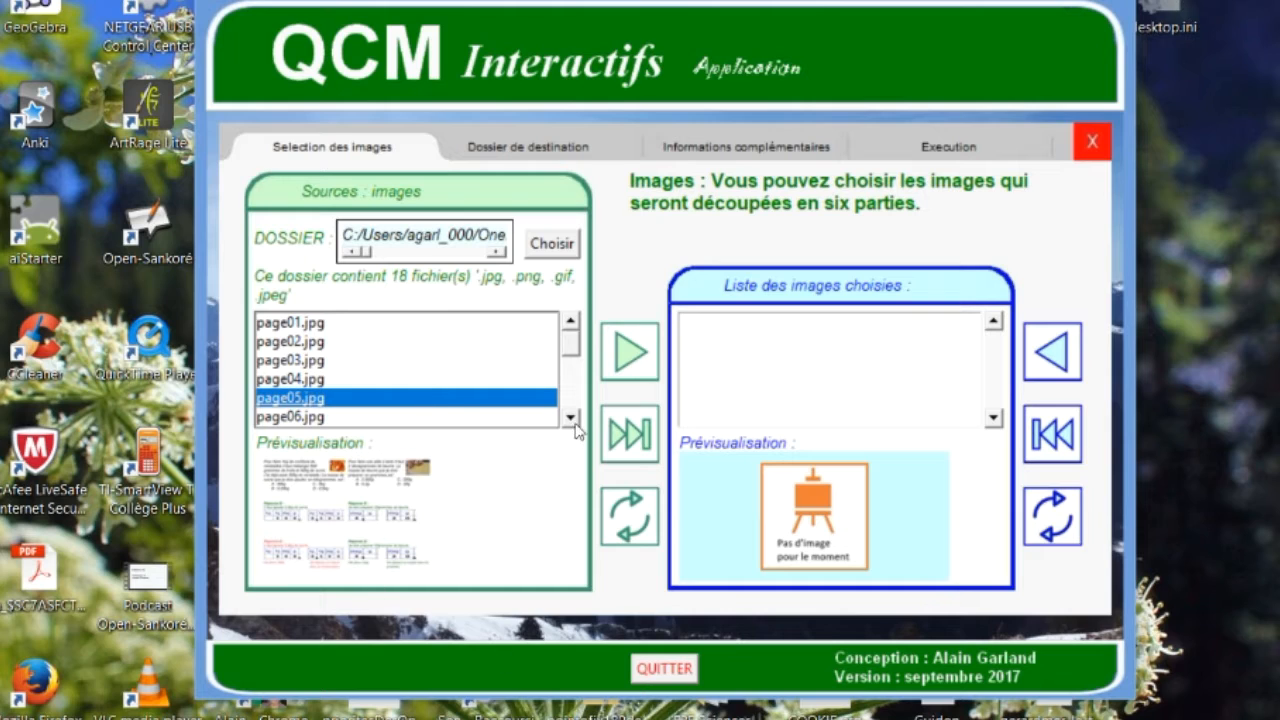
mouse_move(578, 348)
mouse_down()
mouse_move(577, 440)
mouse_move(561, 357)
mouse_up()
click(629, 433)
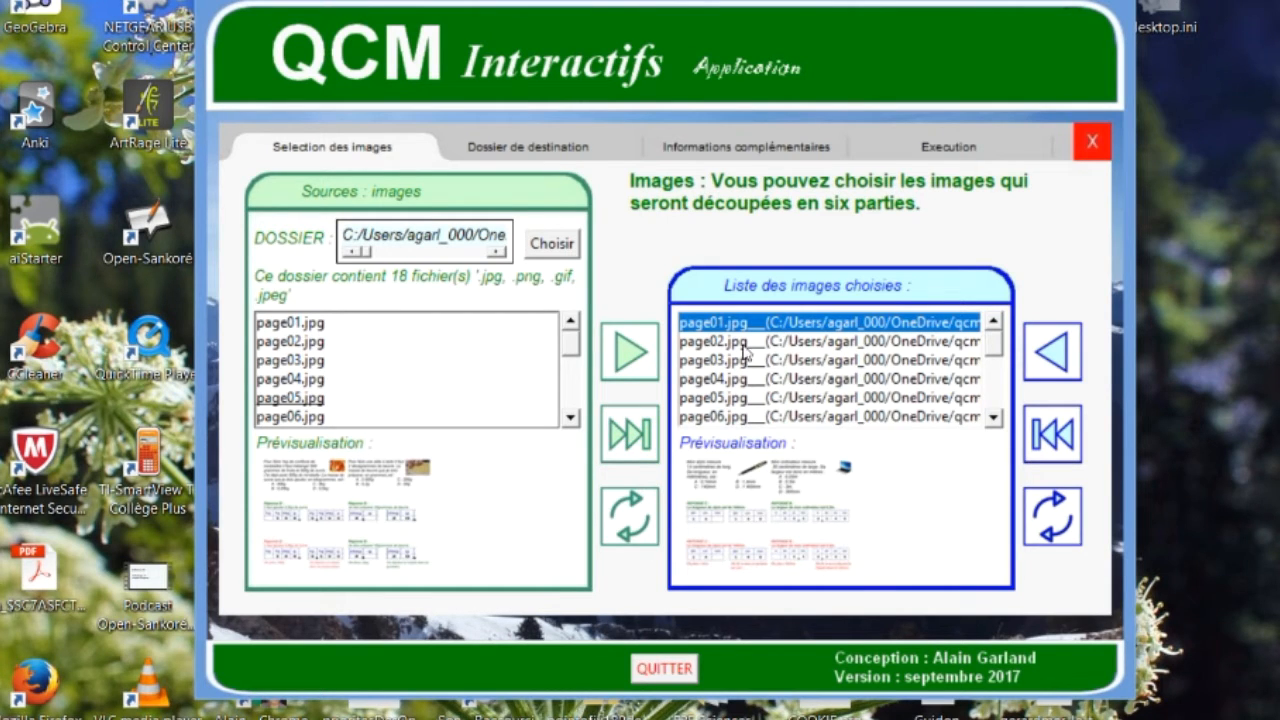
Step: Remove page18.jpg from the list of chosen images
drag(994, 345, 994, 408)
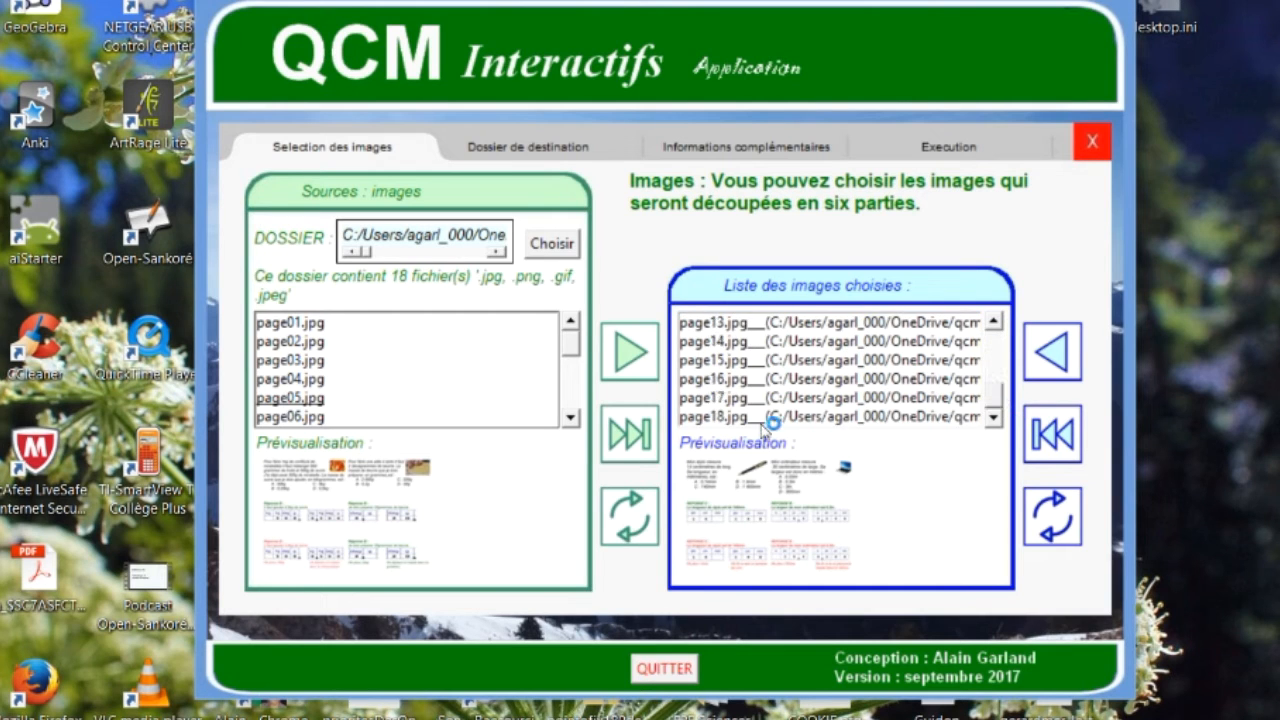
click(766, 417)
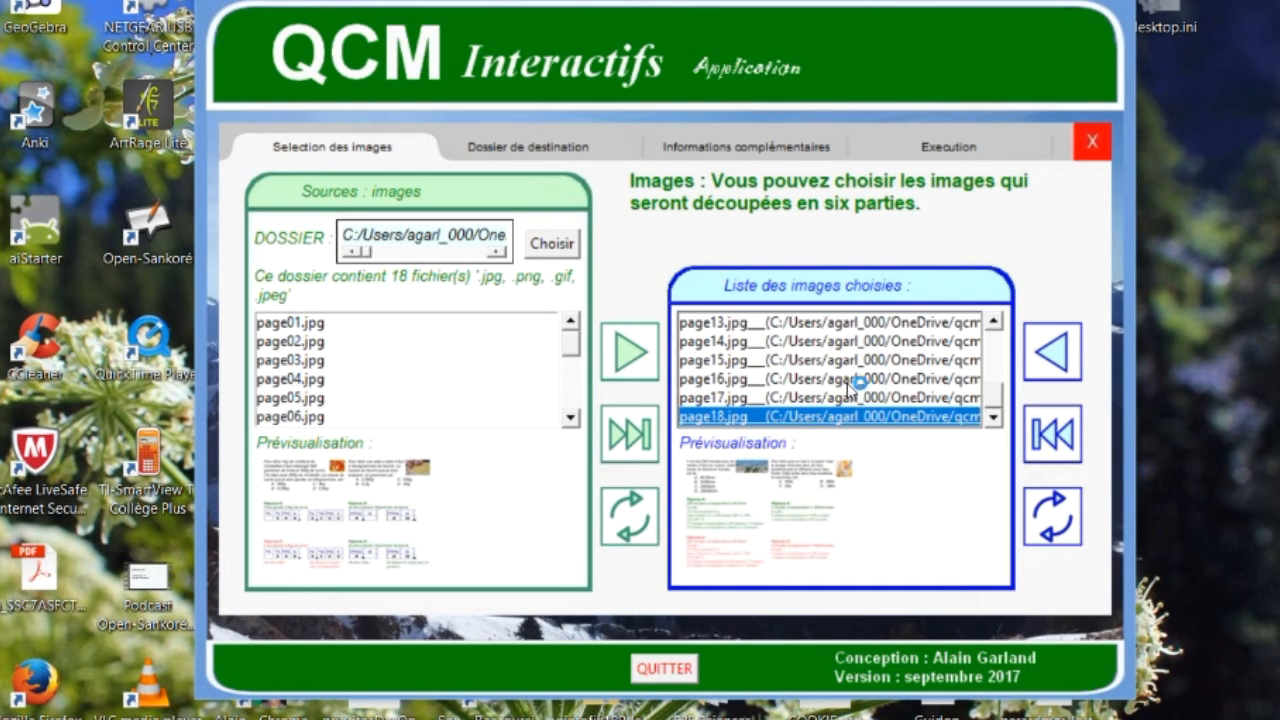
click(1060, 366)
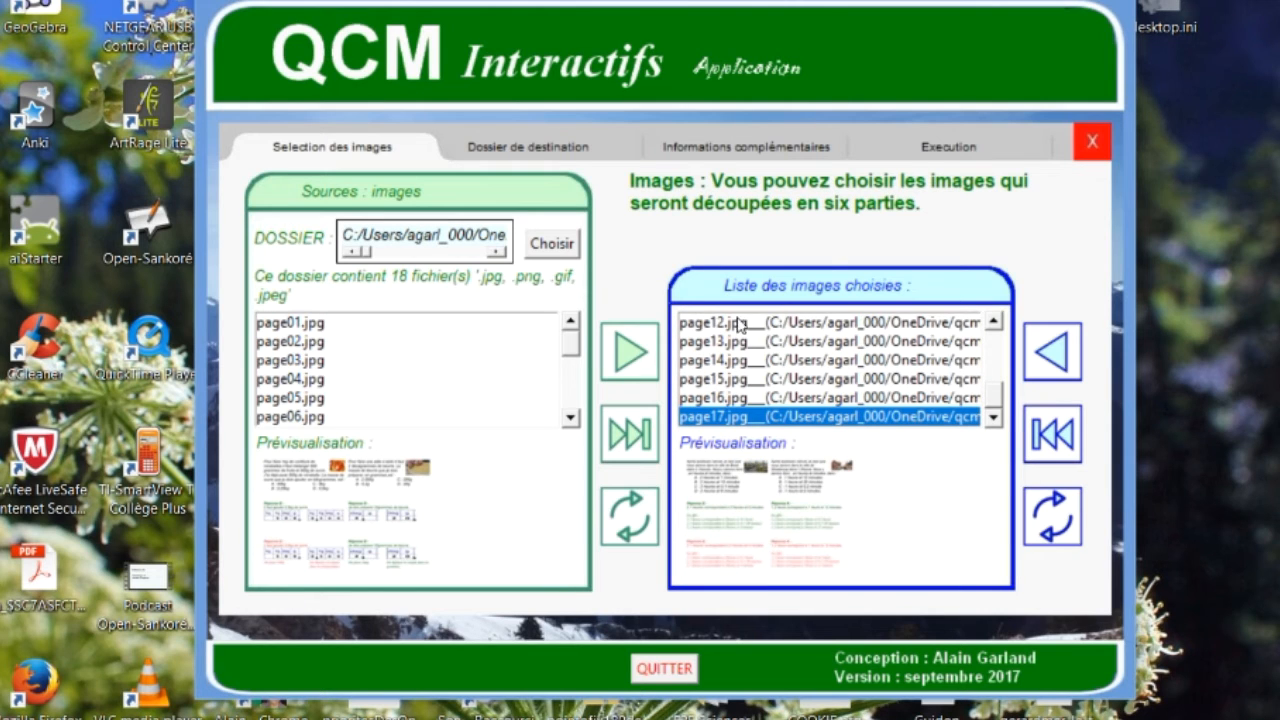
Step: Add page18.jpg from the source images back to the list of chosen images
drag(571, 350, 580, 418)
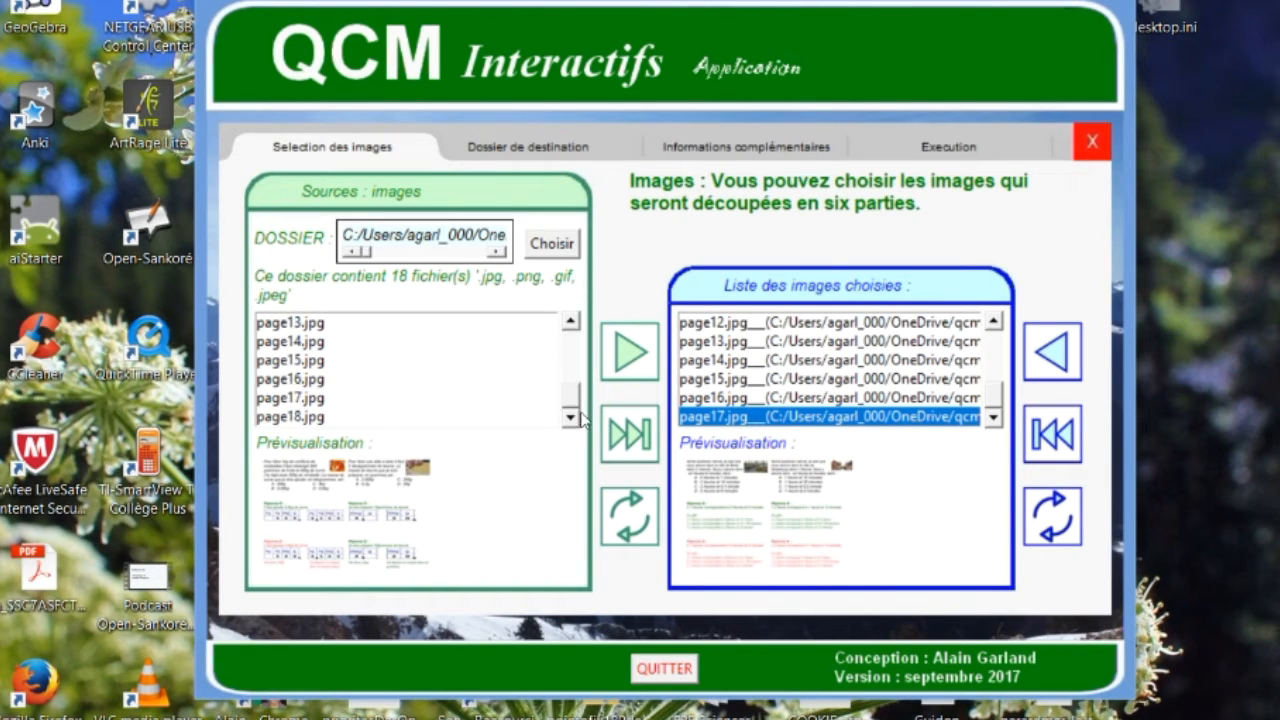
click(303, 417)
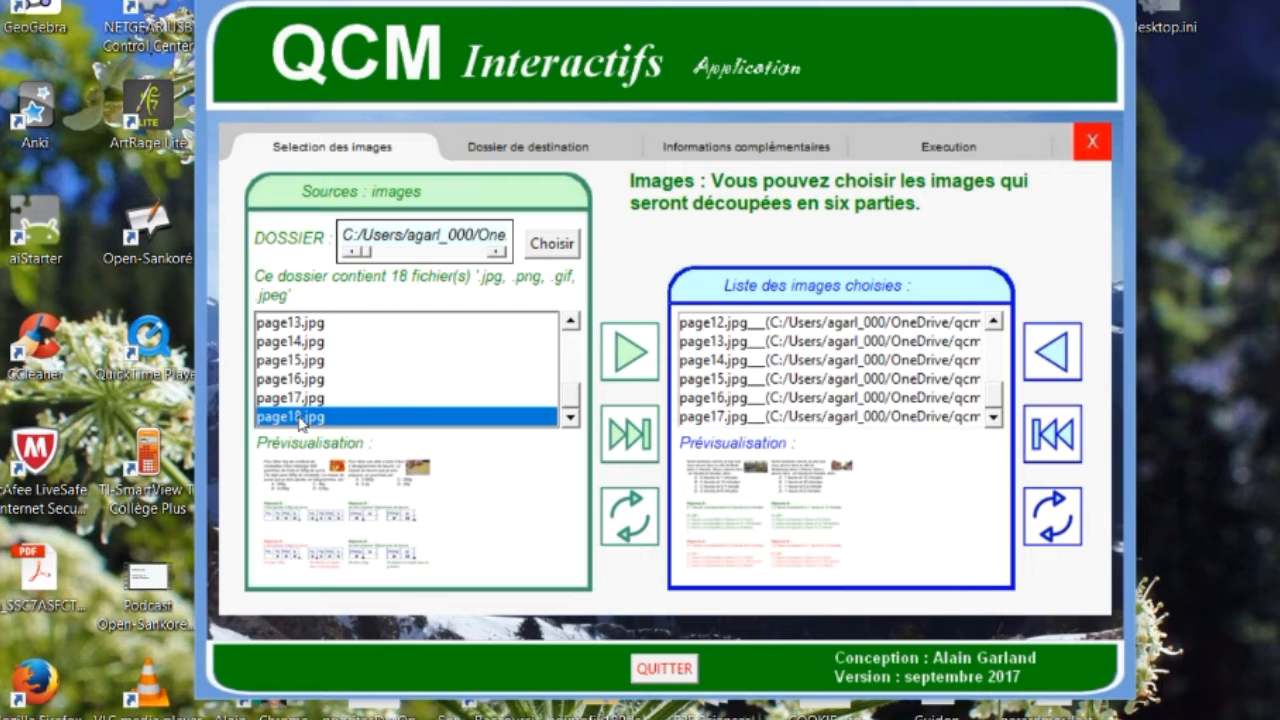
click(626, 370)
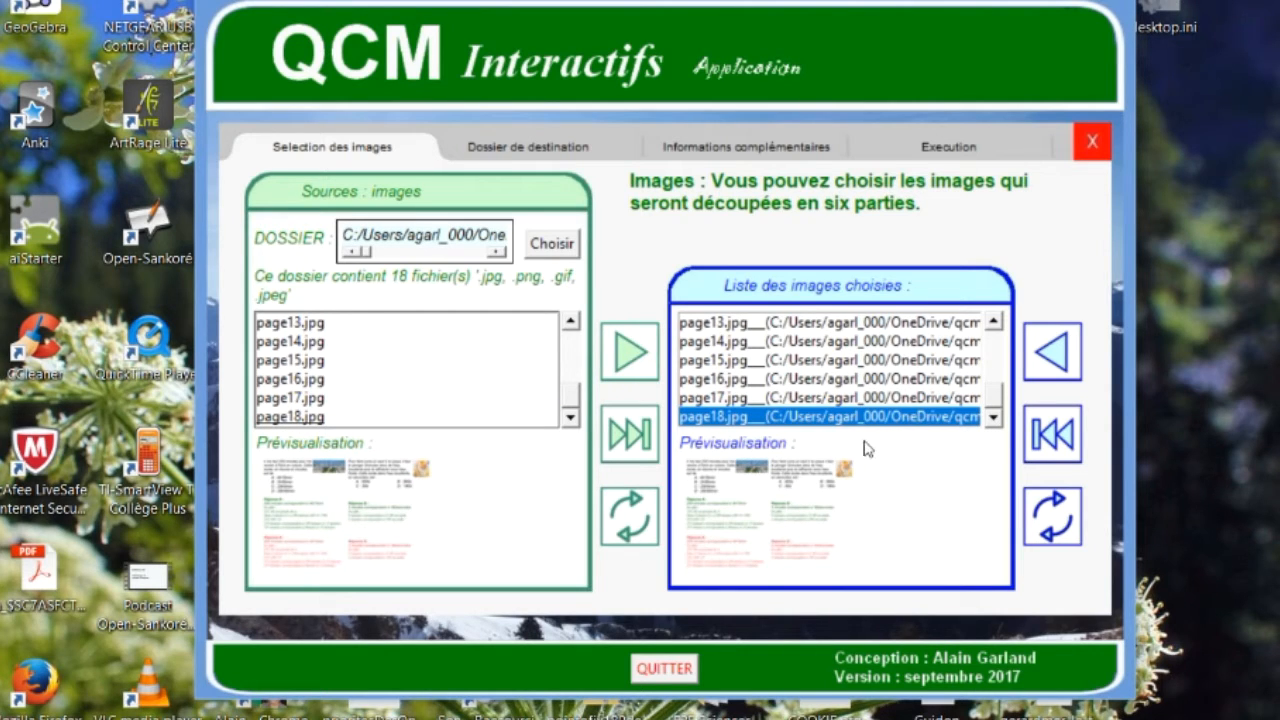
Step: Create a folder named vignettes inside MATH-C4-A30-Q001-UnitesOral and set it as the destination folder for the vignettes
click(538, 150)
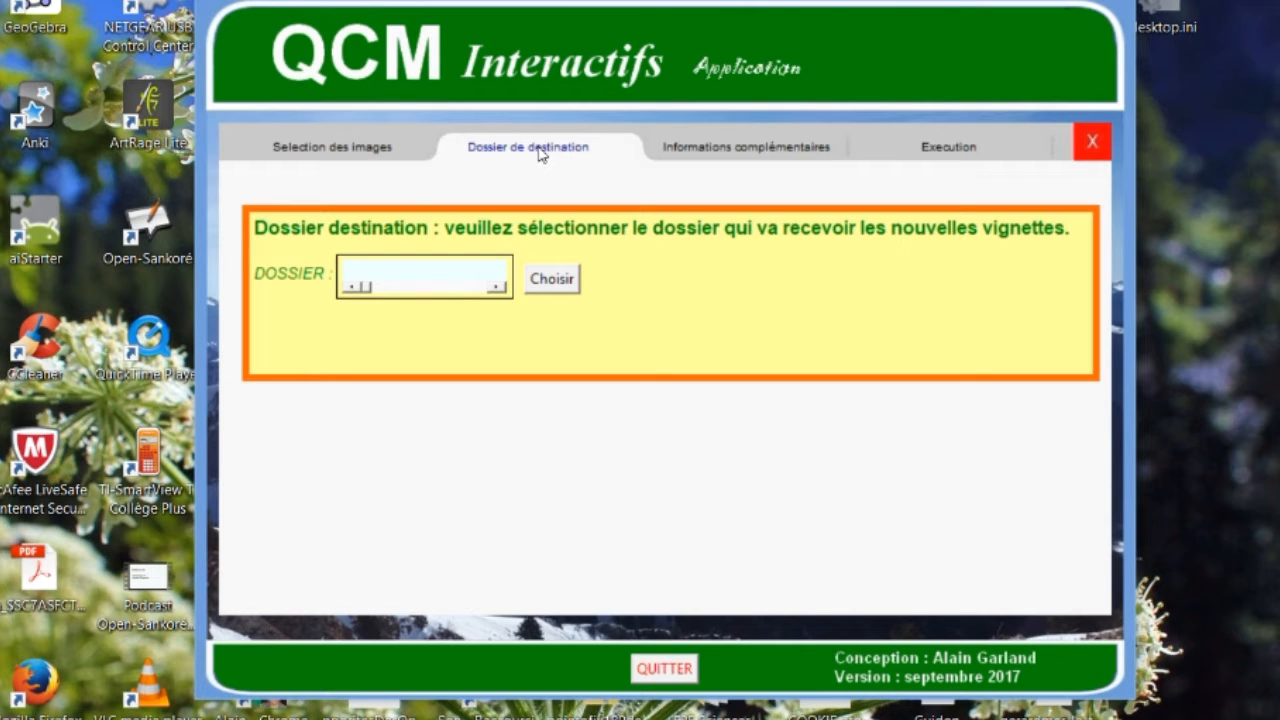
click(552, 279)
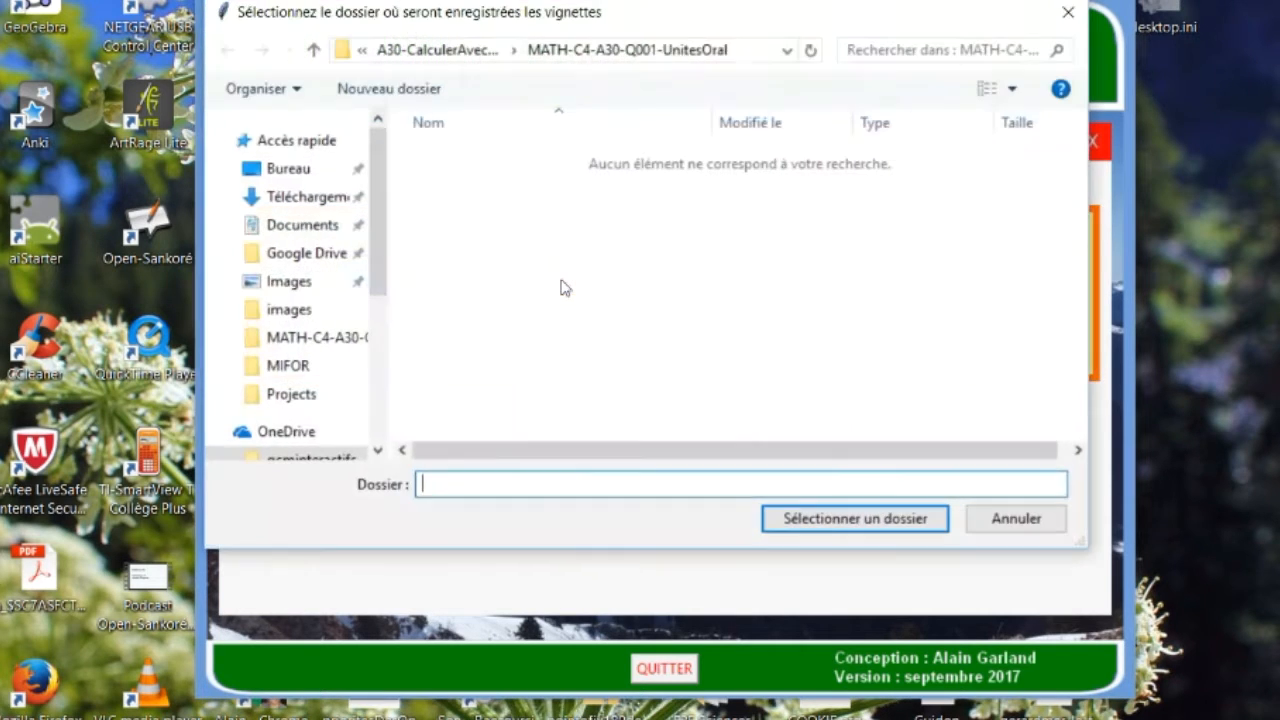
click(389, 89)
text(vignettes)
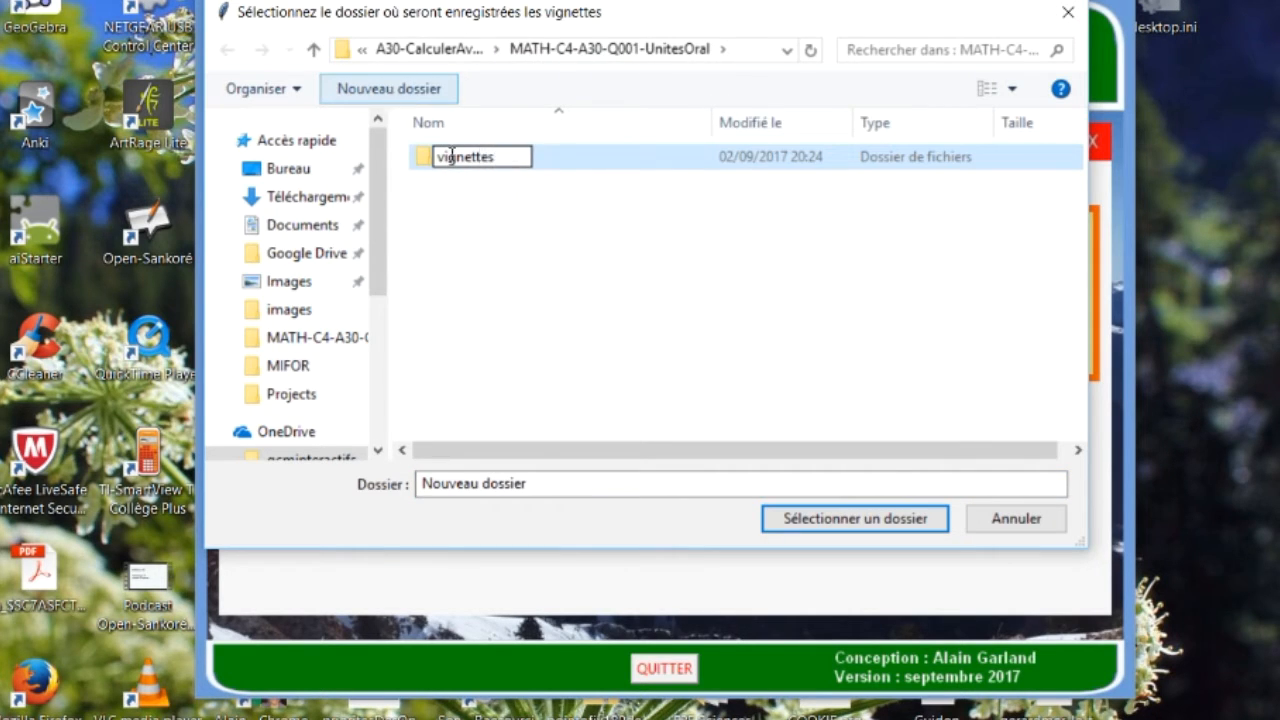
click(509, 237)
click(471, 162)
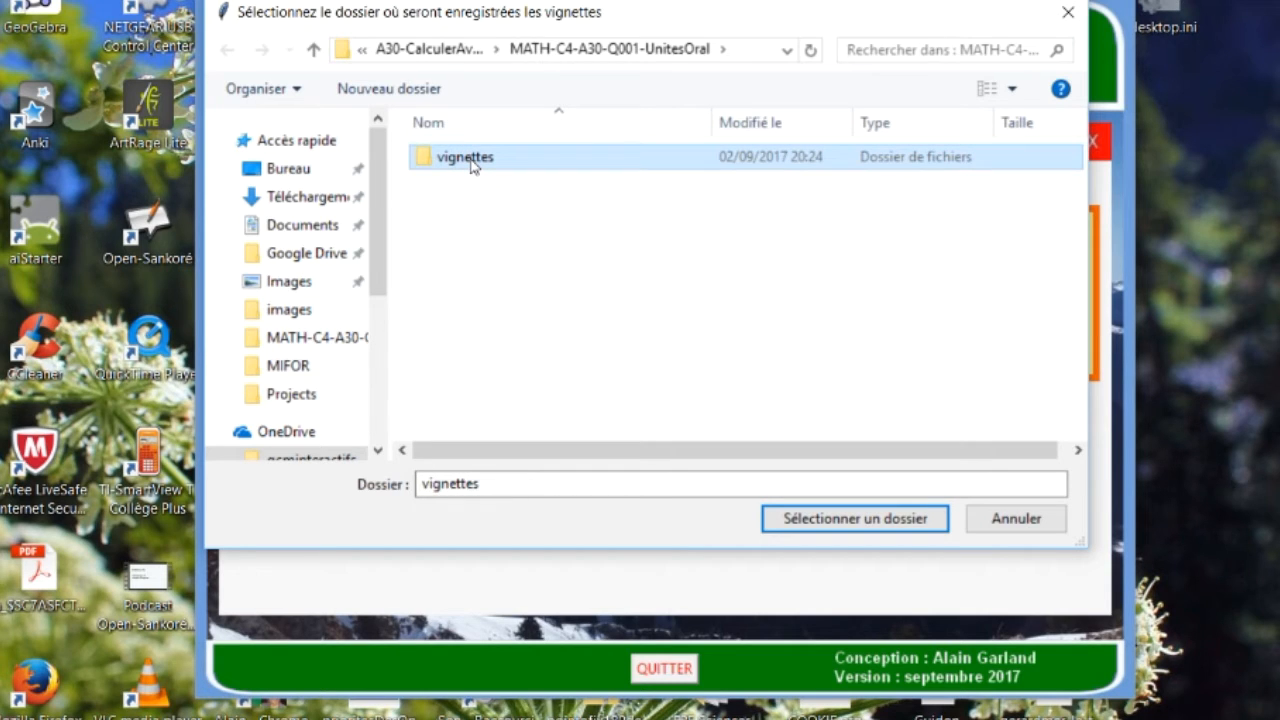
click(822, 520)
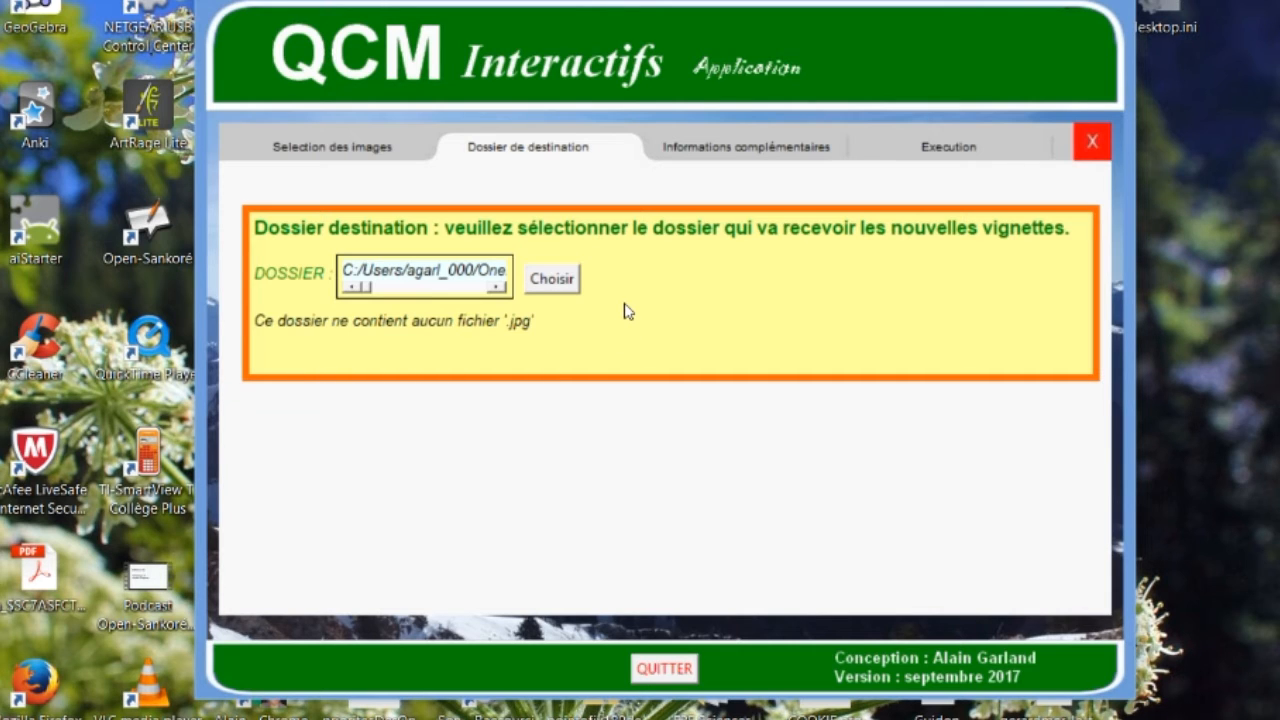
Step: Apply and validate the proposed margins: 110, 2 and 110 px horizontally, and 100, 2, 2 and 180 px vertically
click(710, 148)
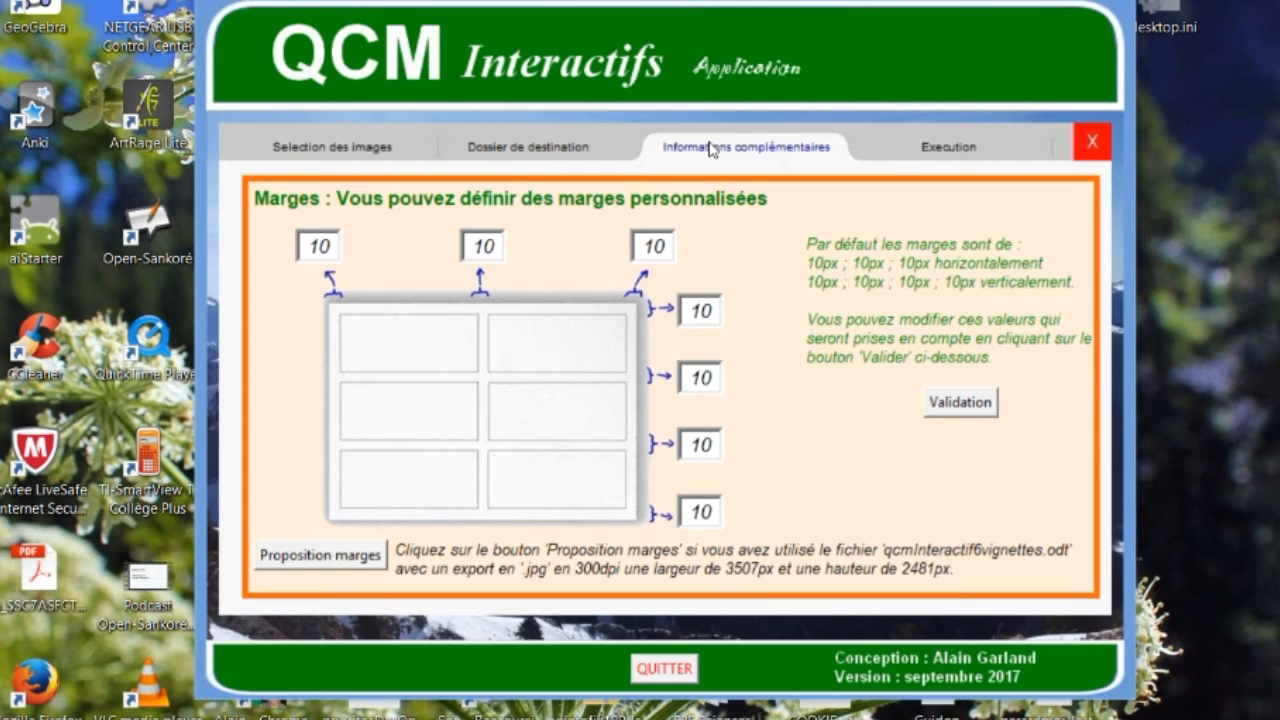
click(309, 559)
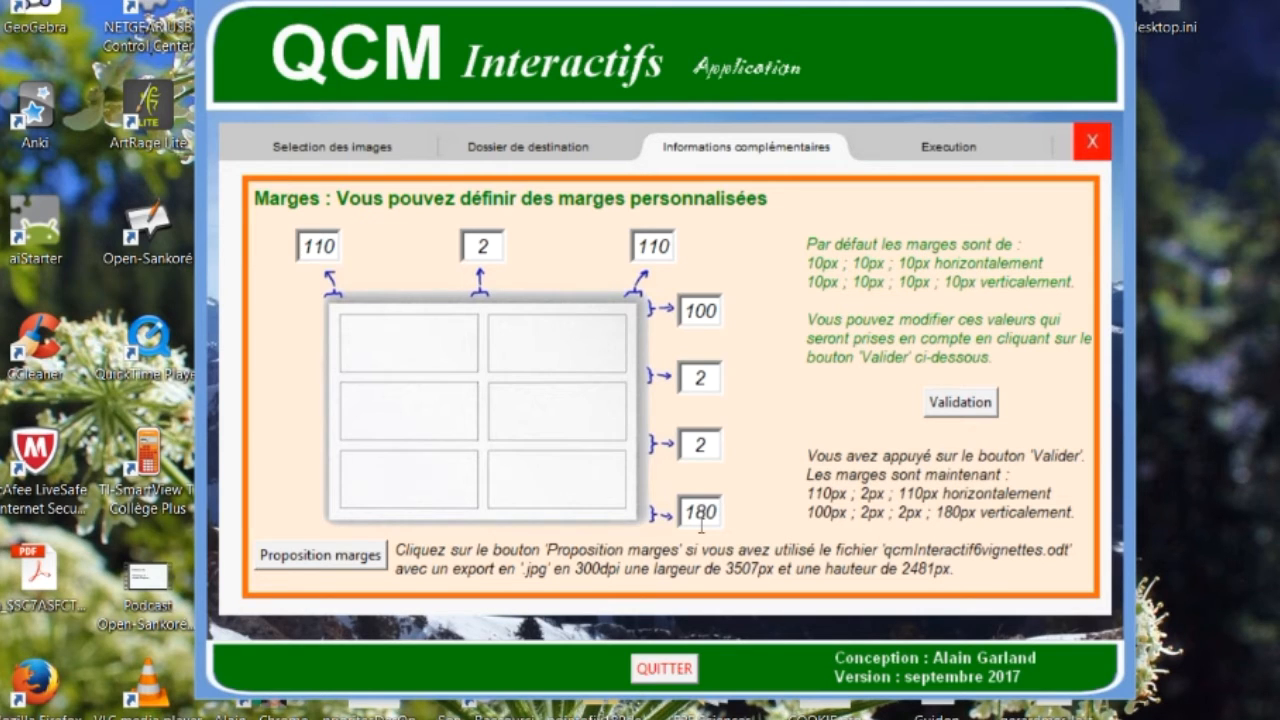
click(970, 404)
Step: Run the cutting of the chosen images into vignettes in the destination folder
click(940, 155)
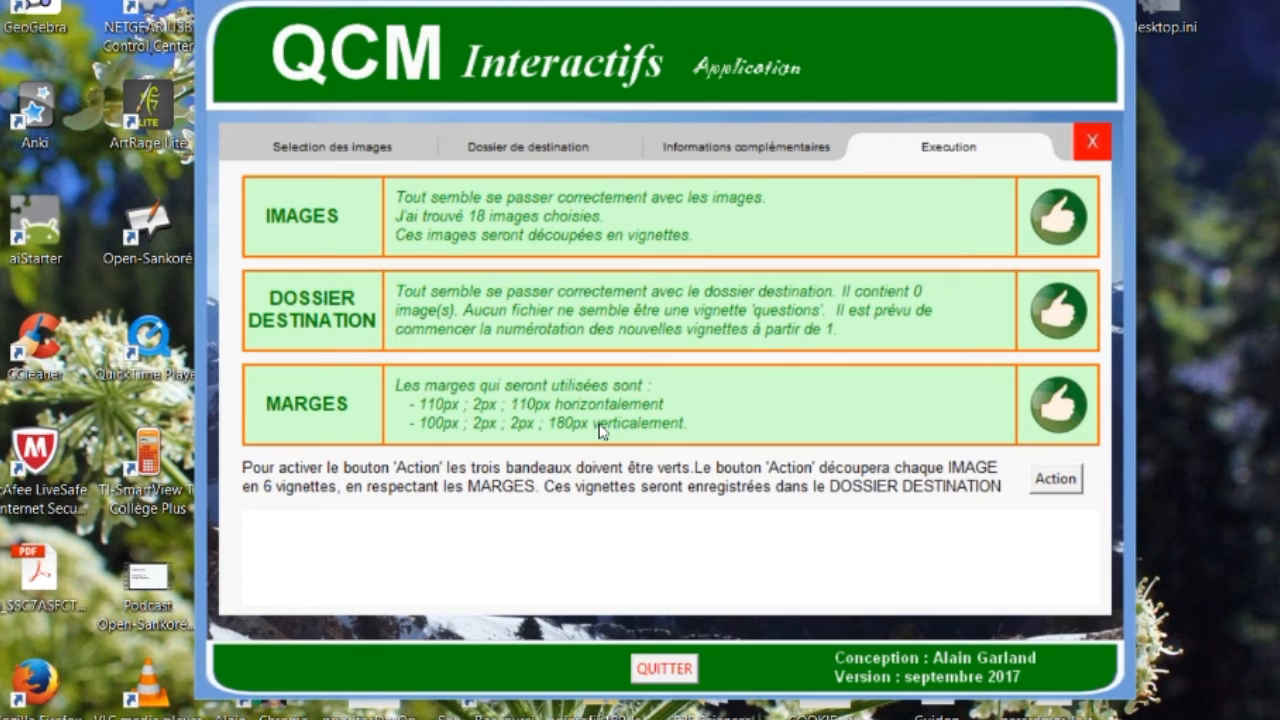
click(1065, 484)
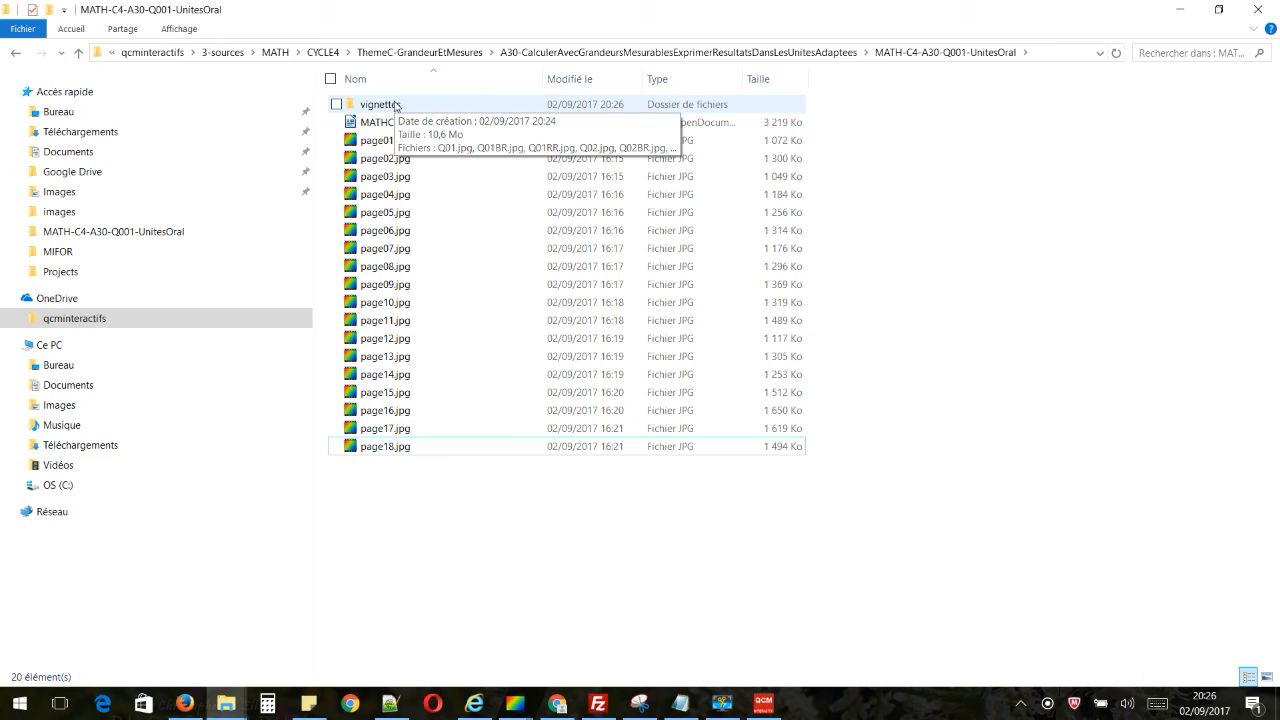
Step: Open the vignettes folder in File Explorer and view Q01.jpg, Q01BR.jpg and Q01RR.jpg with Visionneuse de photos Windows
double_click(395, 104)
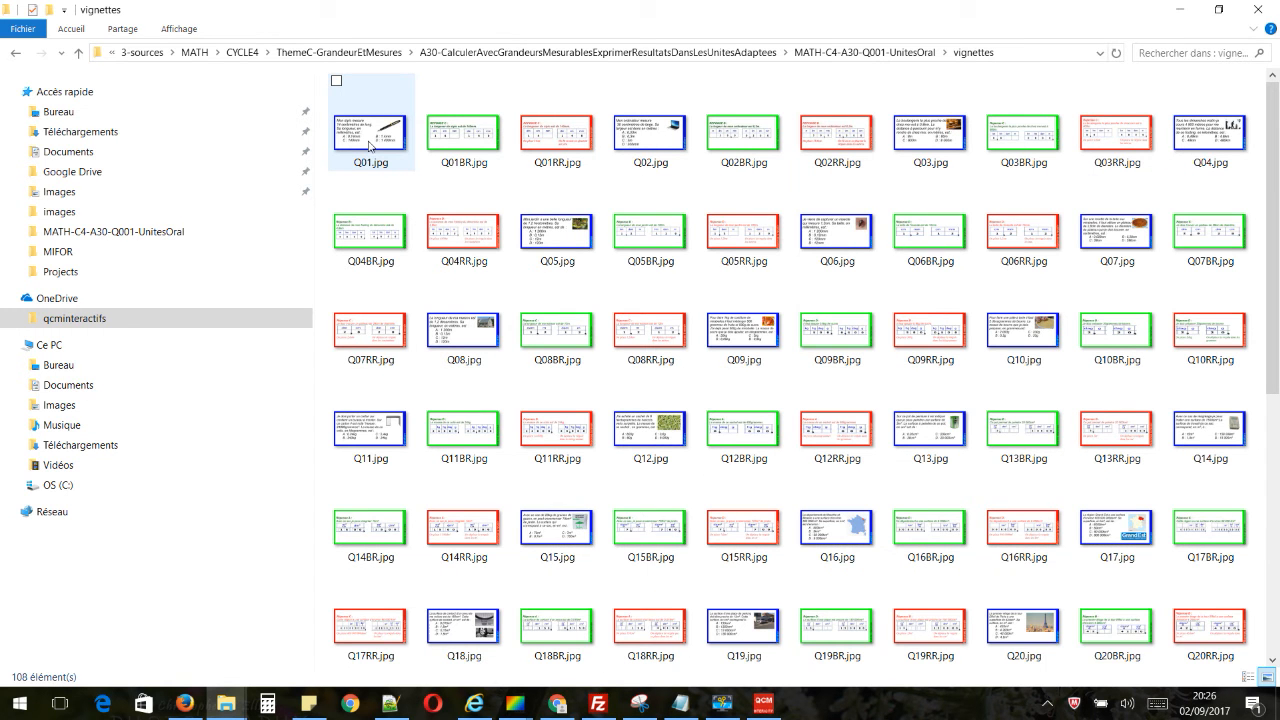
right_click(370, 145)
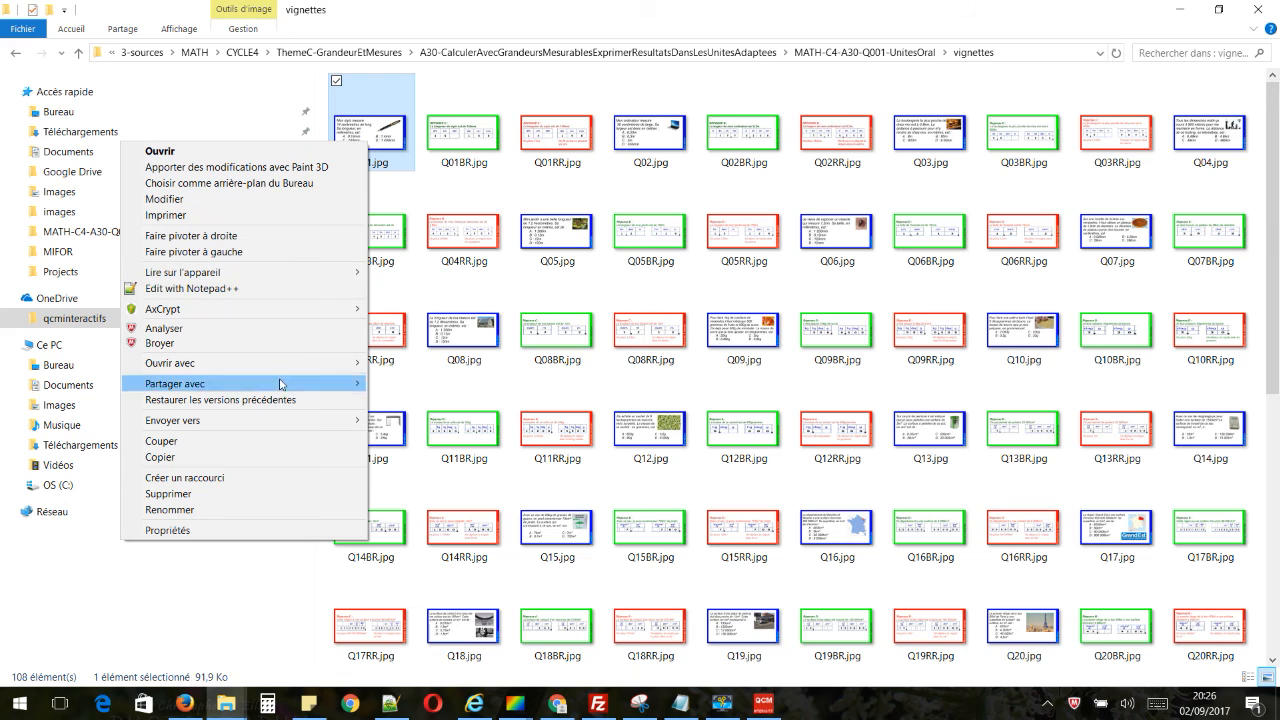
mouse_move(280, 363)
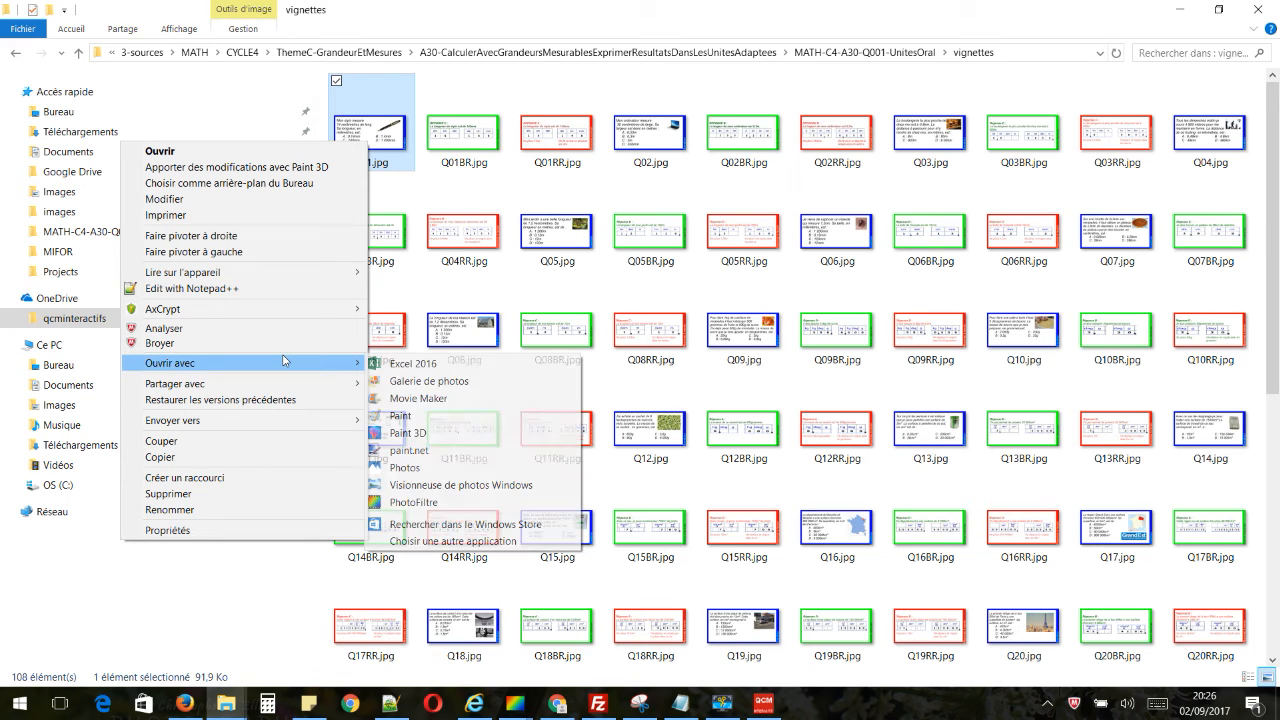
click(430, 484)
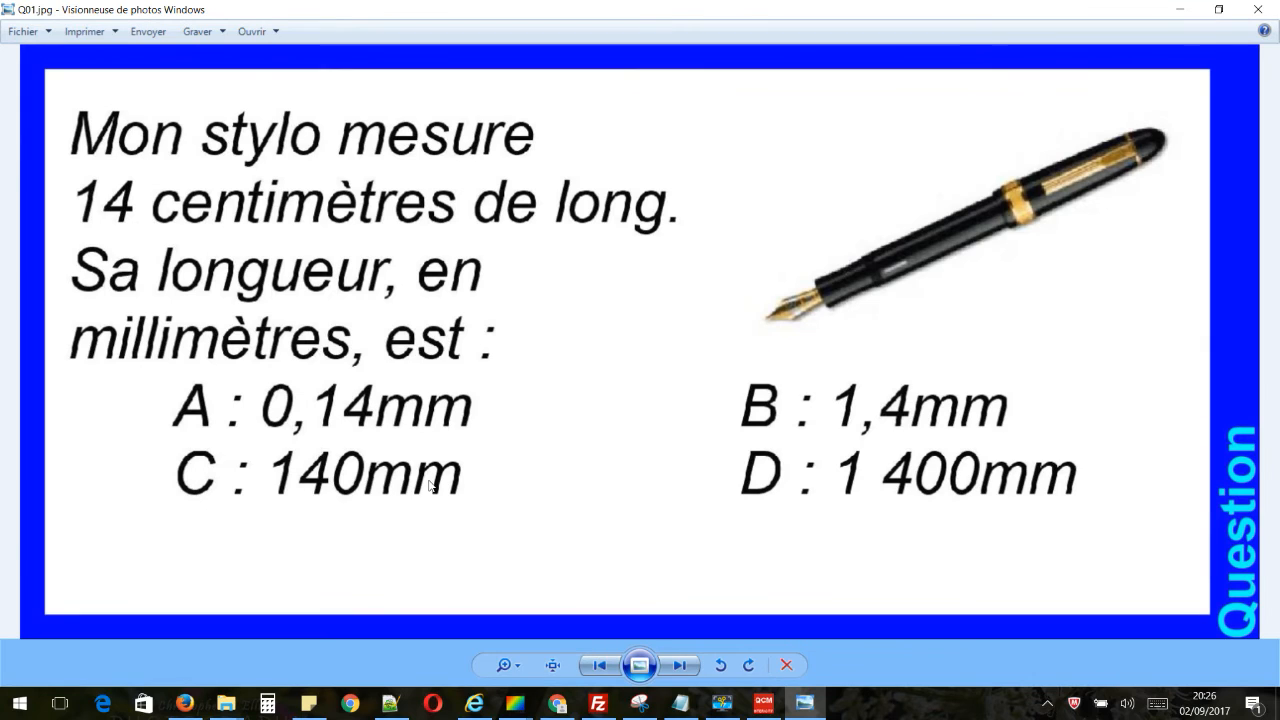
key(Right)
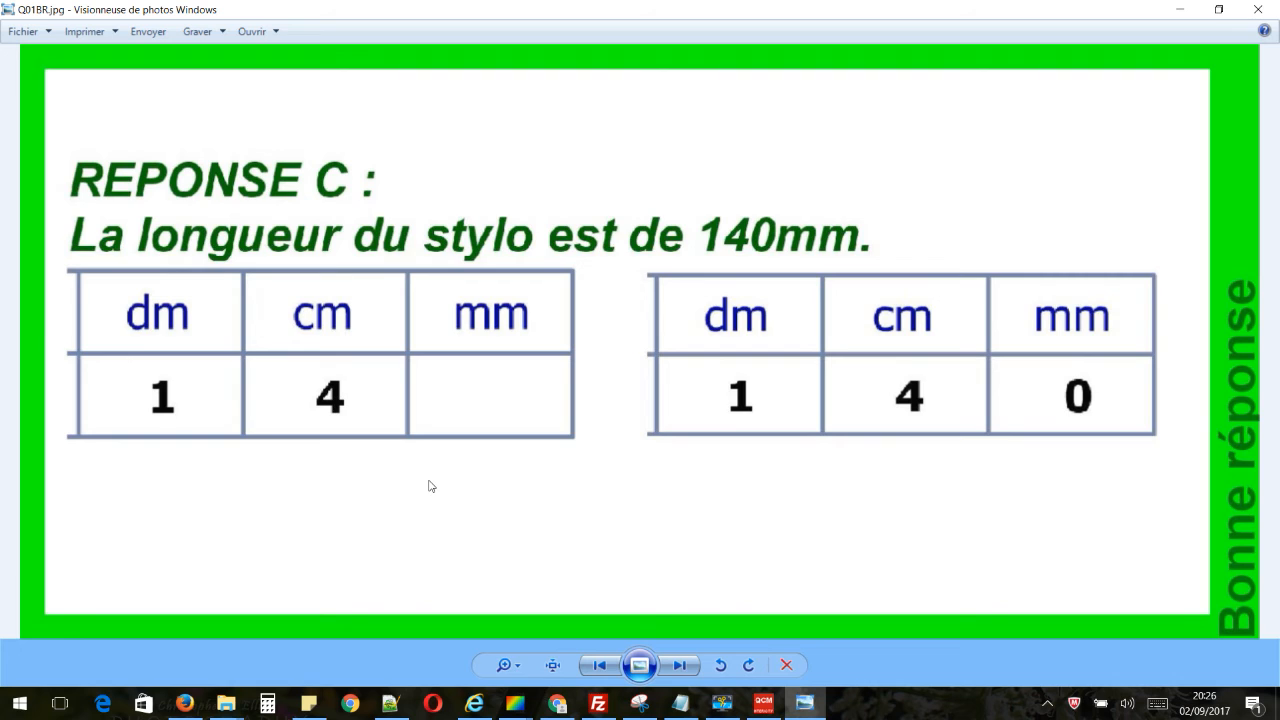
key(Right)
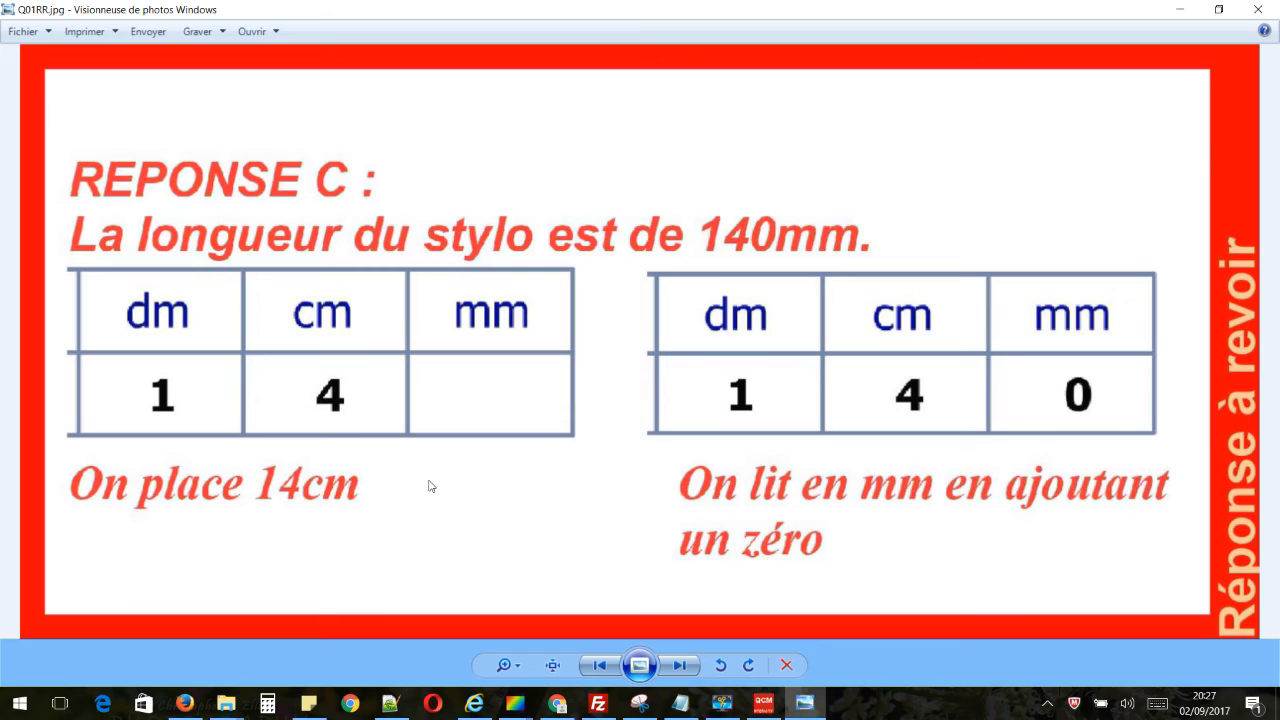
Step: View Q02.jpg, then inspect its source page01.jpg from the MATH-C4-A30-Q001-UnitesOral folder in PhotoFiltre and close it
key(Right)
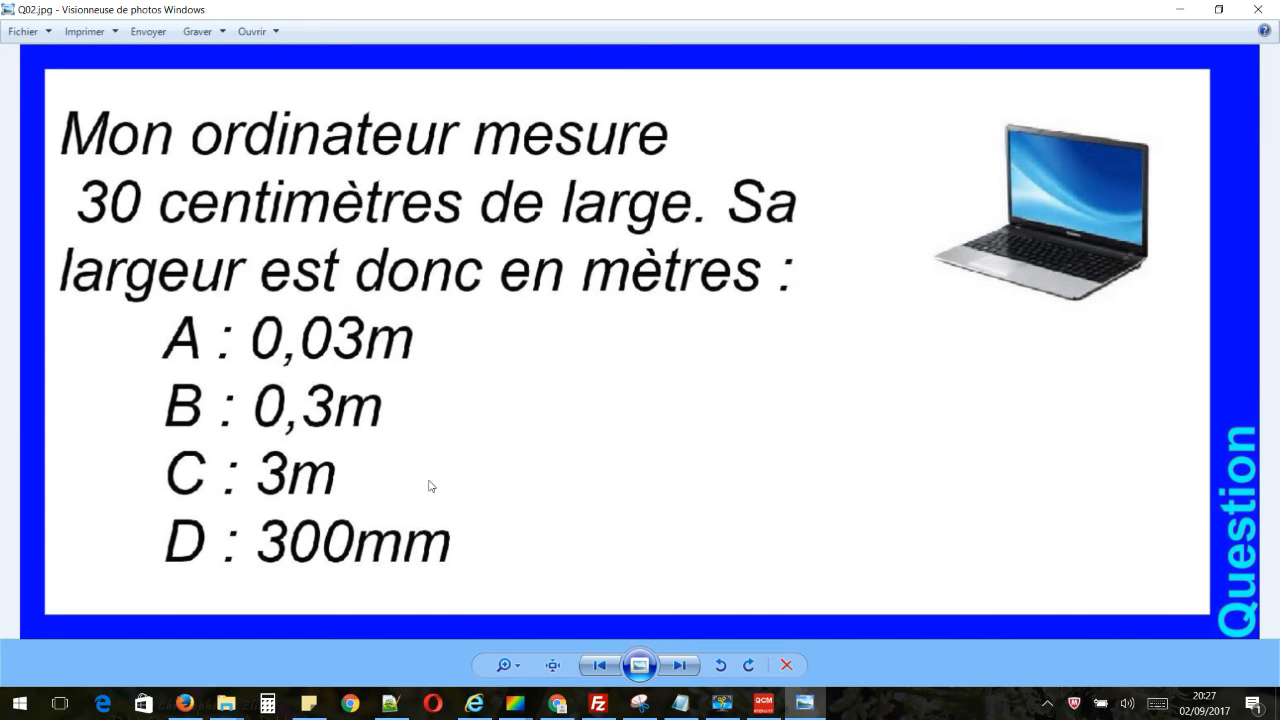
click(1266, 8)
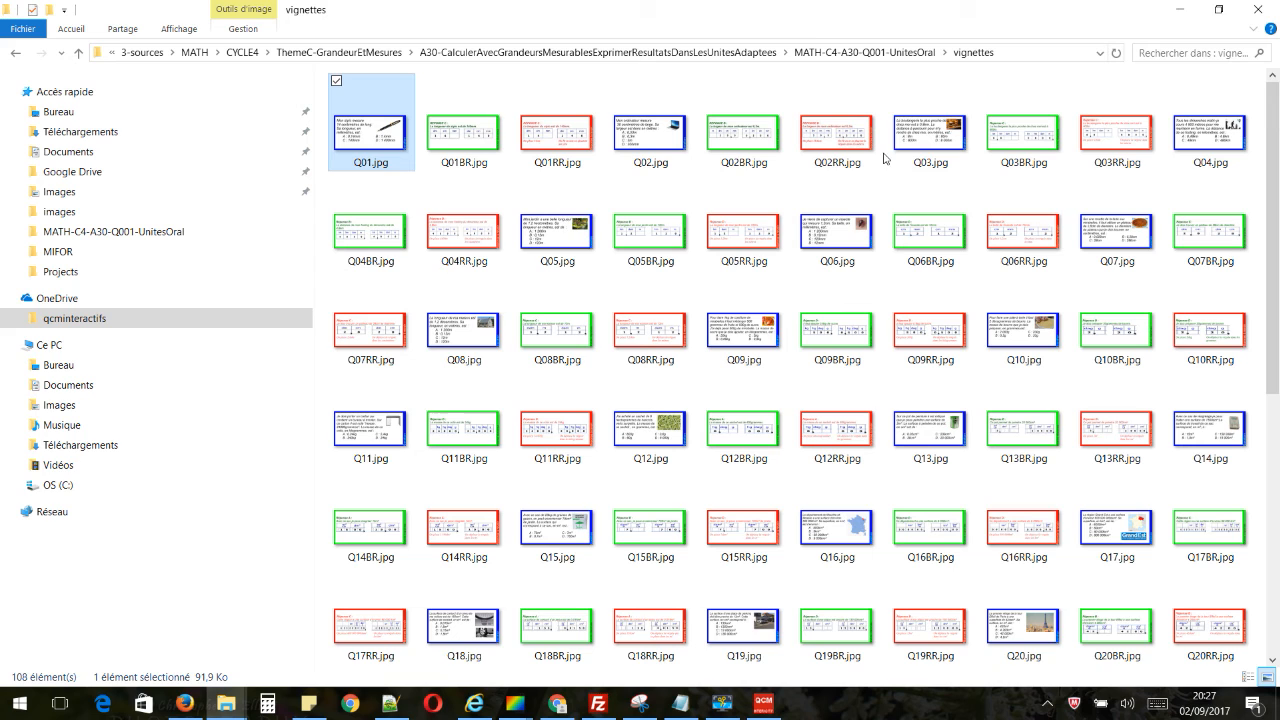
click(903, 54)
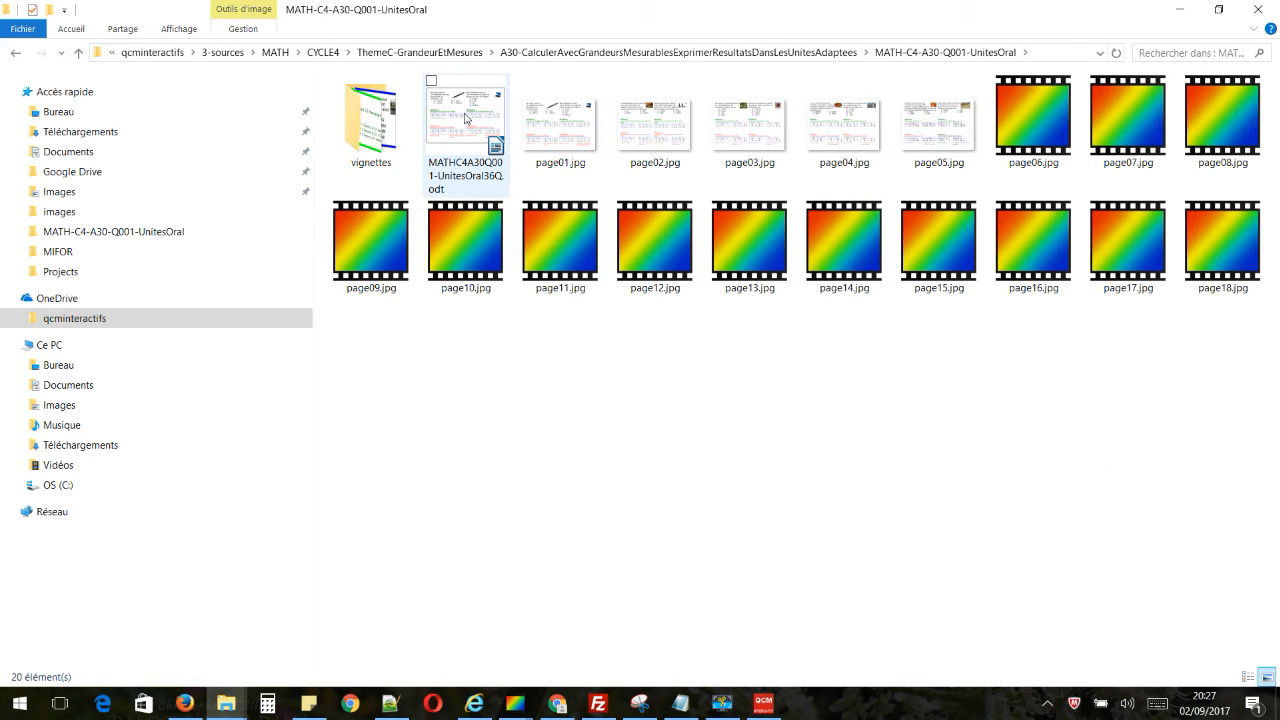
click(548, 120)
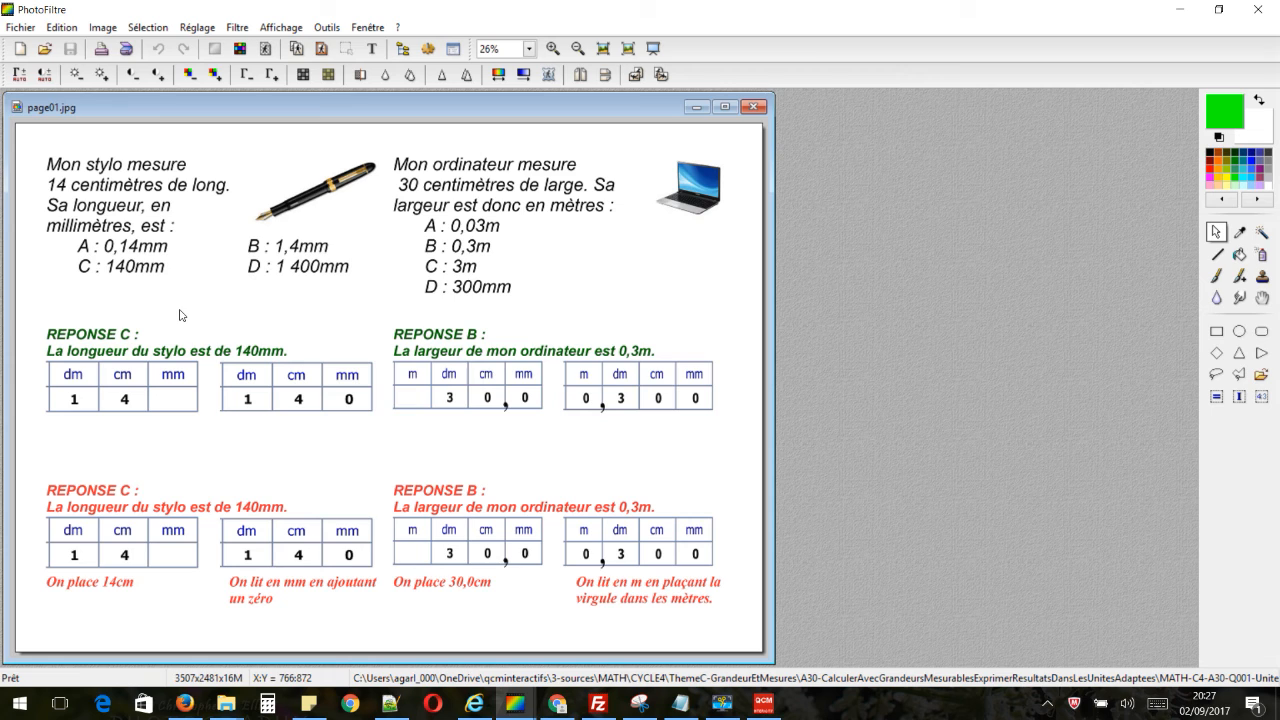
click(1258, 10)
Step: Return to the vignettes folder in File Explorer and examine the question and answer cards from Q01.jpg through Q36RR.jpg
double_click(385, 124)
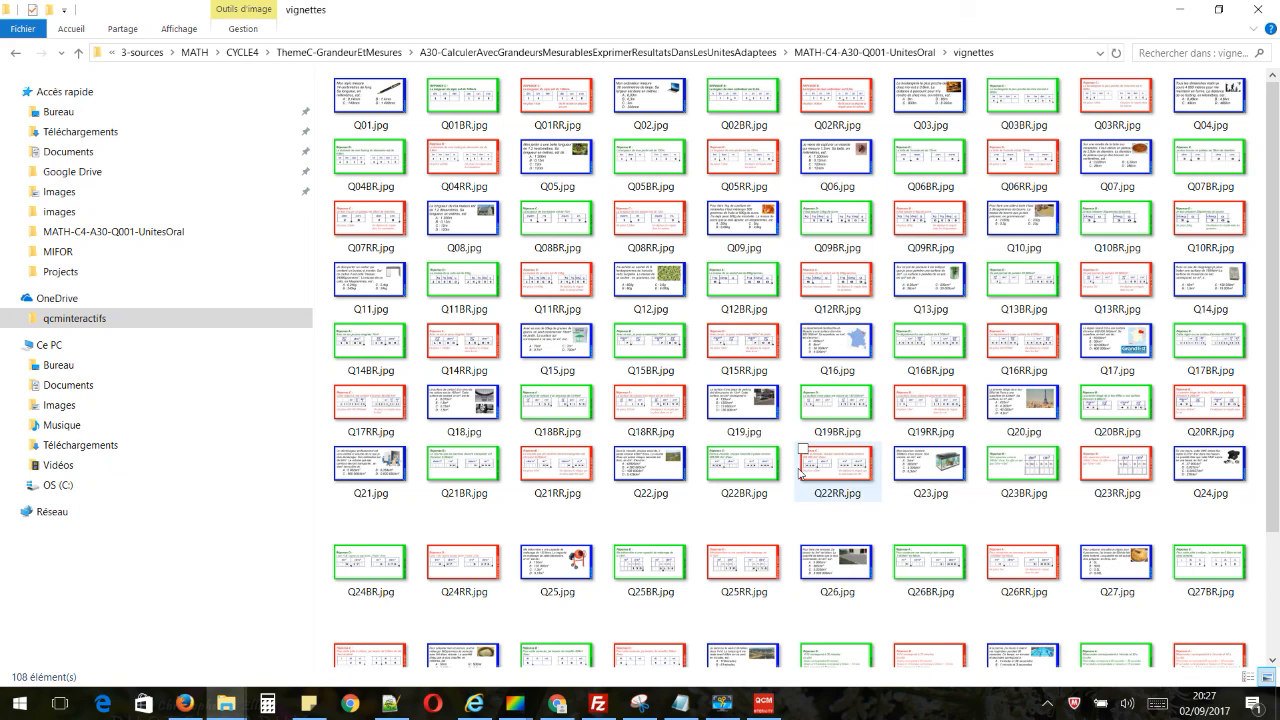
mouse_move(372, 120)
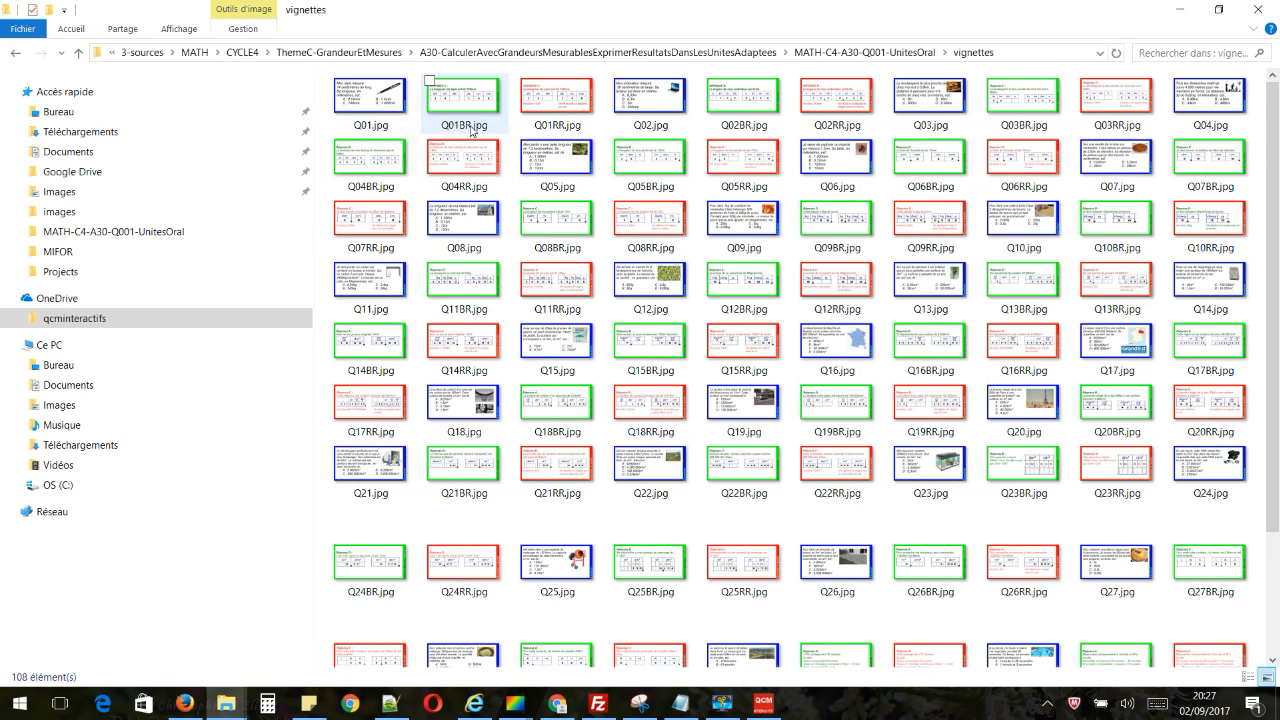
mouse_move(458, 135)
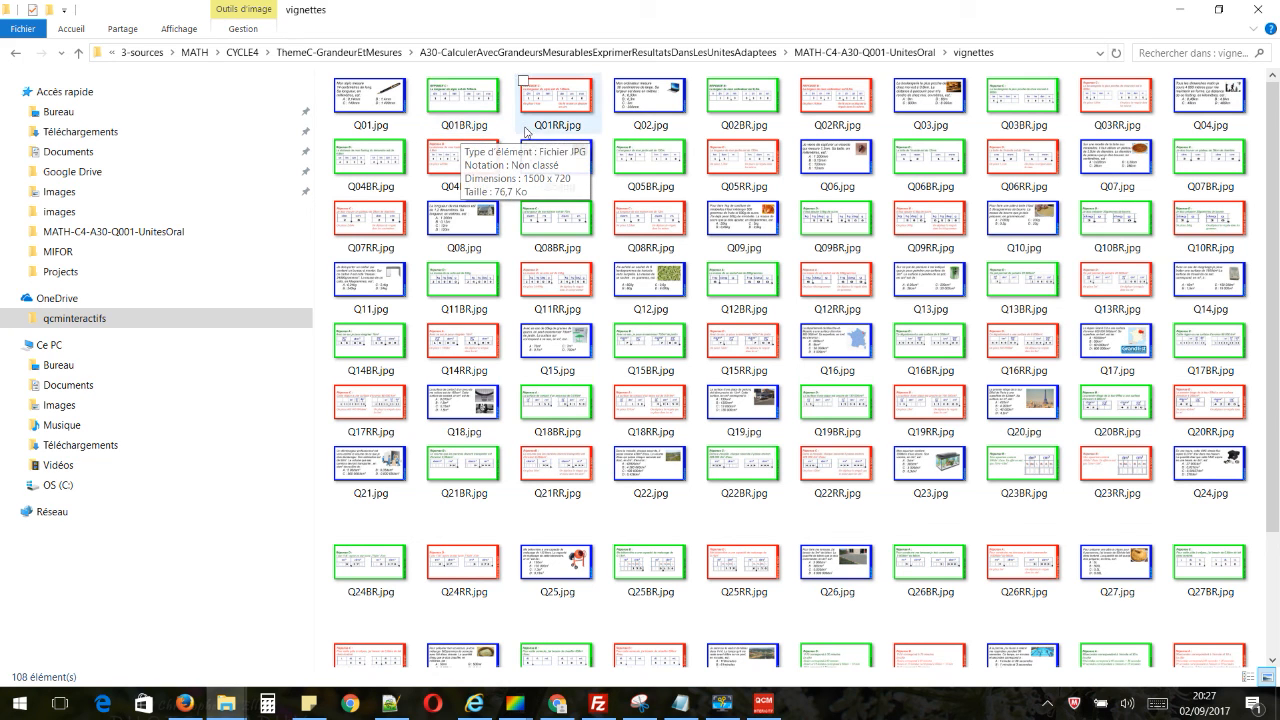
mouse_move(571, 135)
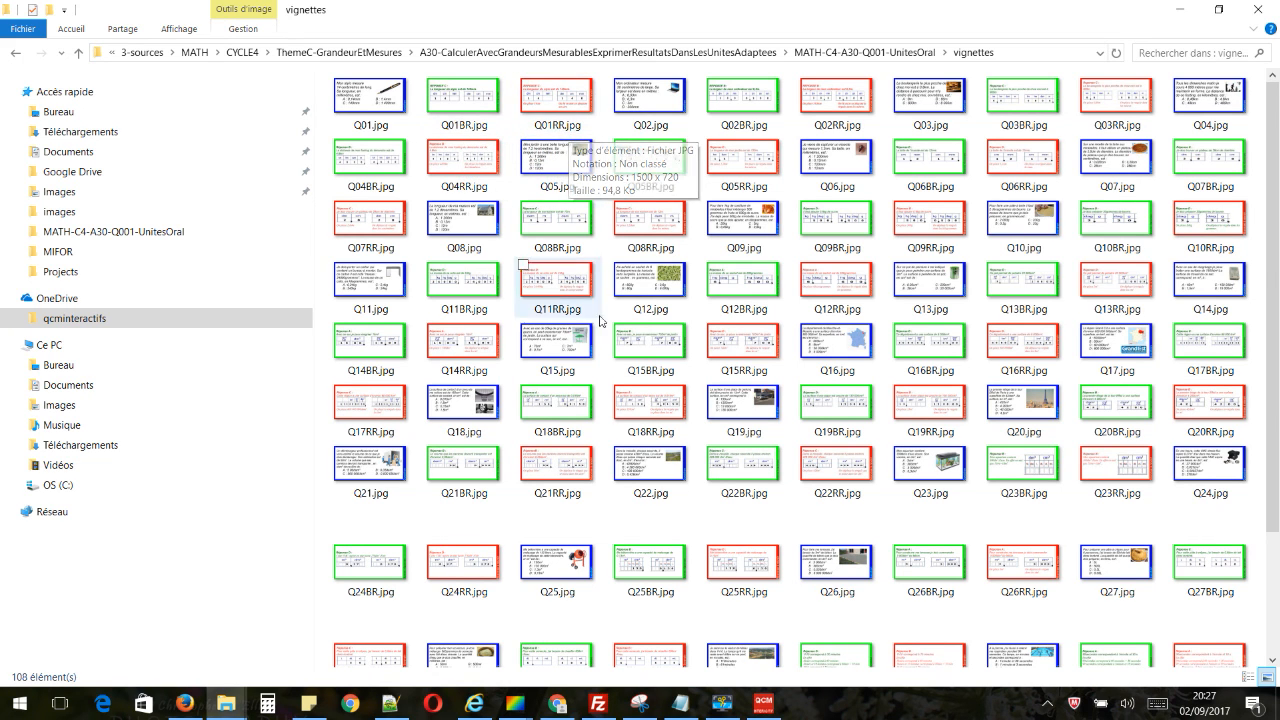
scroll(610, 340, down, 3)
mouse_move(610, 347)
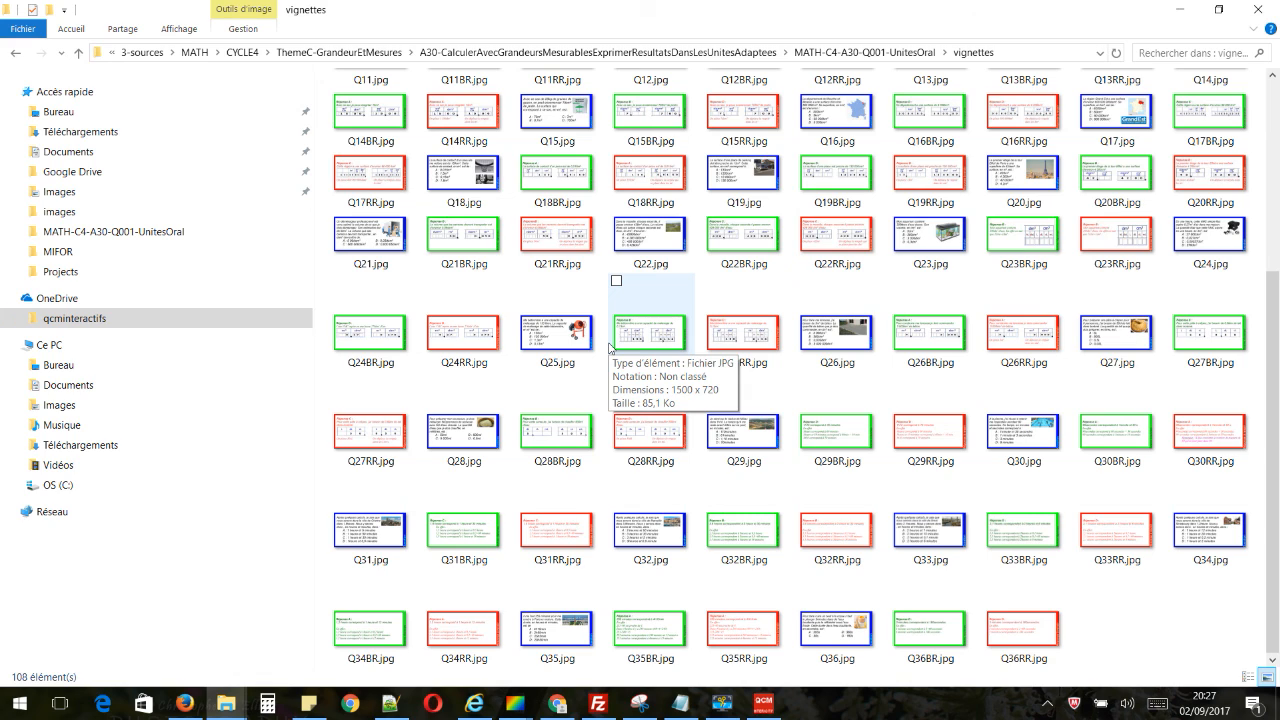